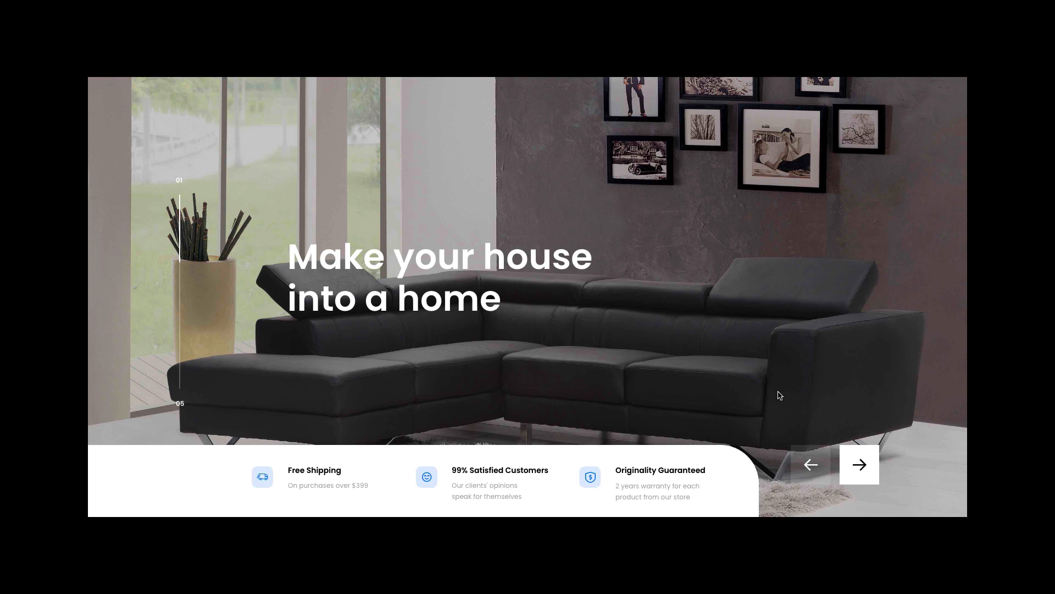
Preview the furniture carousel by switching its slides forward and back, and close the preview
{"action": "left_click", "coordinate": [848, 454]}
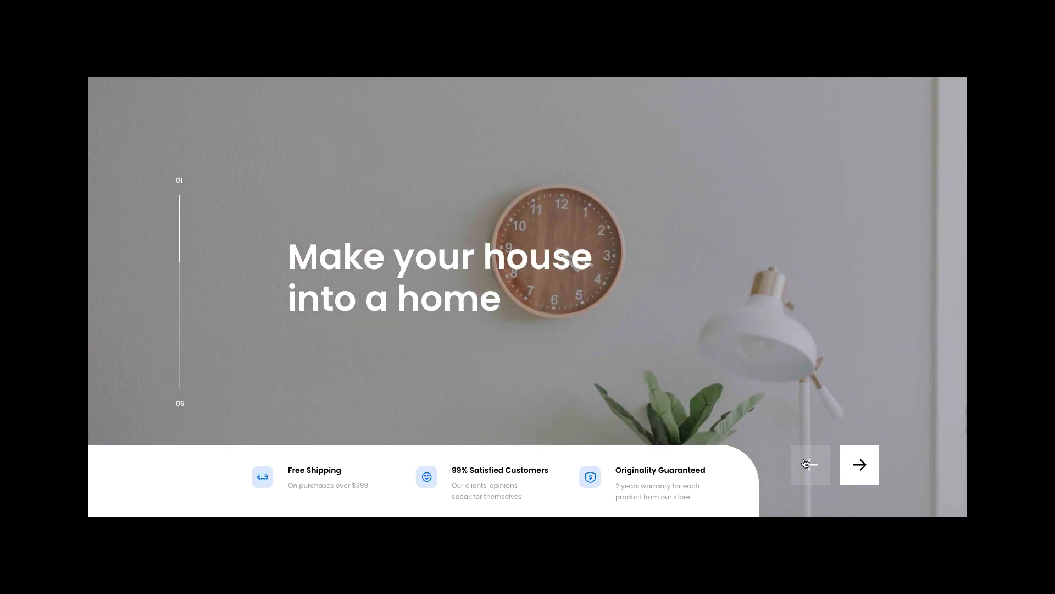
{"action": "left_click", "coordinate": [806, 463]}
{"action": "left_click", "coordinate": [862, 465]}
{"action": "left_click", "coordinate": [811, 466]}
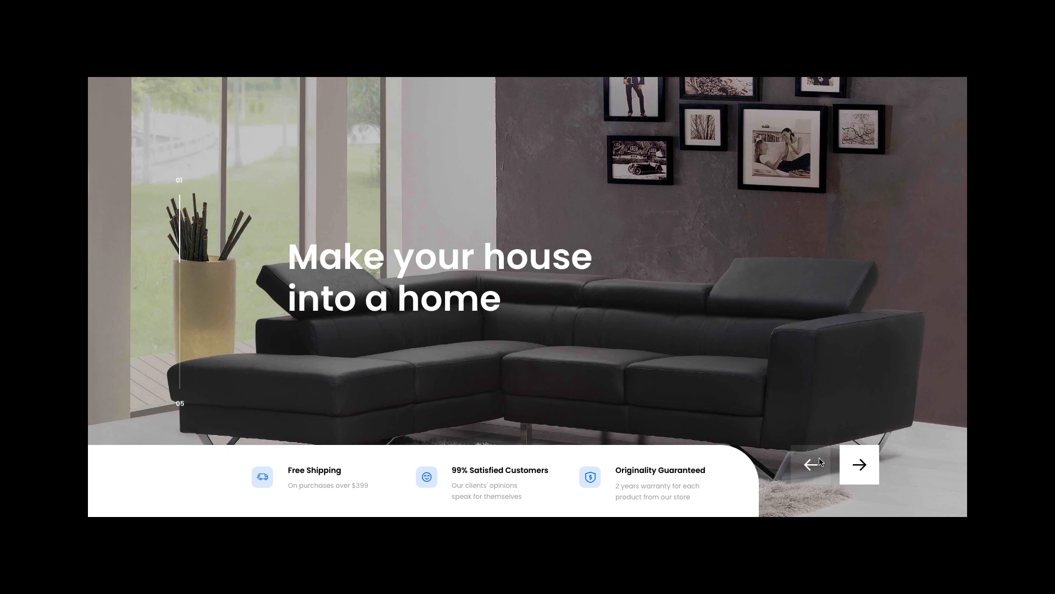
{"action": "key", "text": "Escape"}
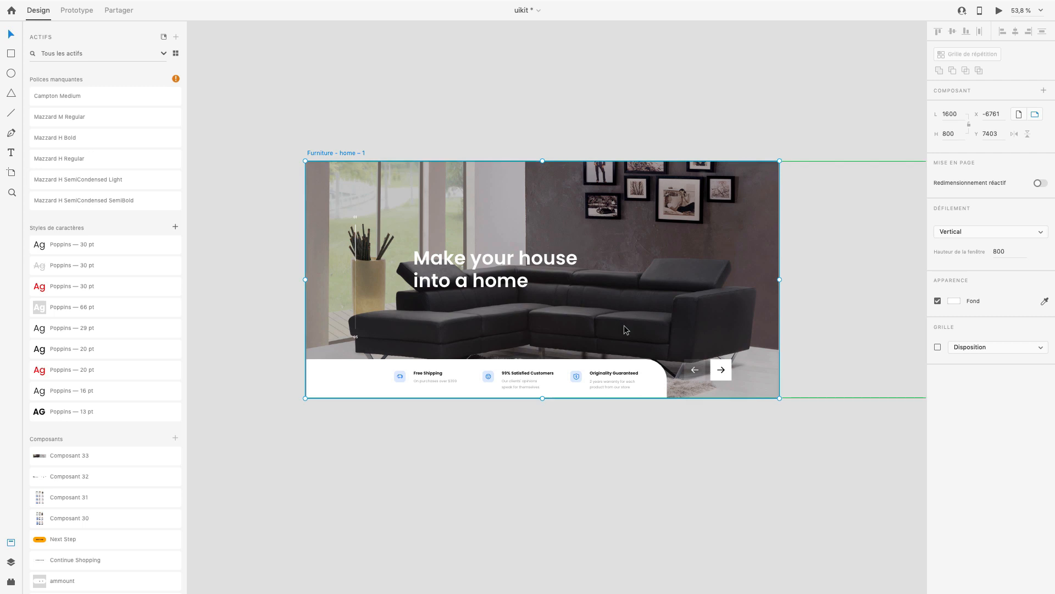
Create a new artboard, 1600 wide and about 558 high, aligned below the Furniture - home - 1 artboard
{"action": "scroll", "coordinate": [537, 378], "scroll_direction": "down", "scroll_amount": 3}
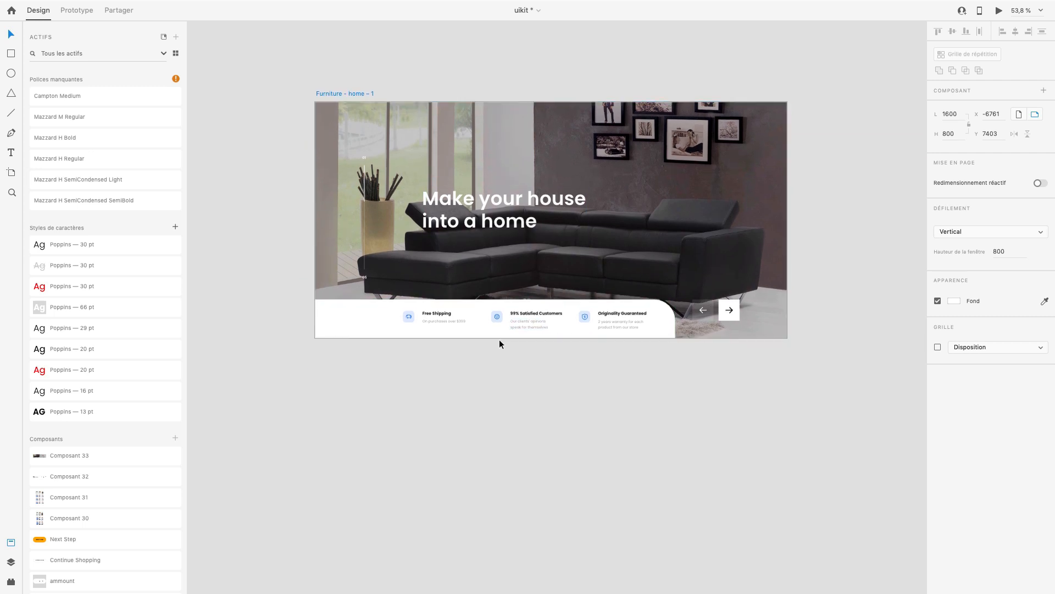
{"action": "scroll", "coordinate": [500, 338], "scroll_direction": "down", "scroll_amount": 2}
{"action": "scroll", "coordinate": [580, 378], "scroll_direction": "down", "scroll_amount": 1}
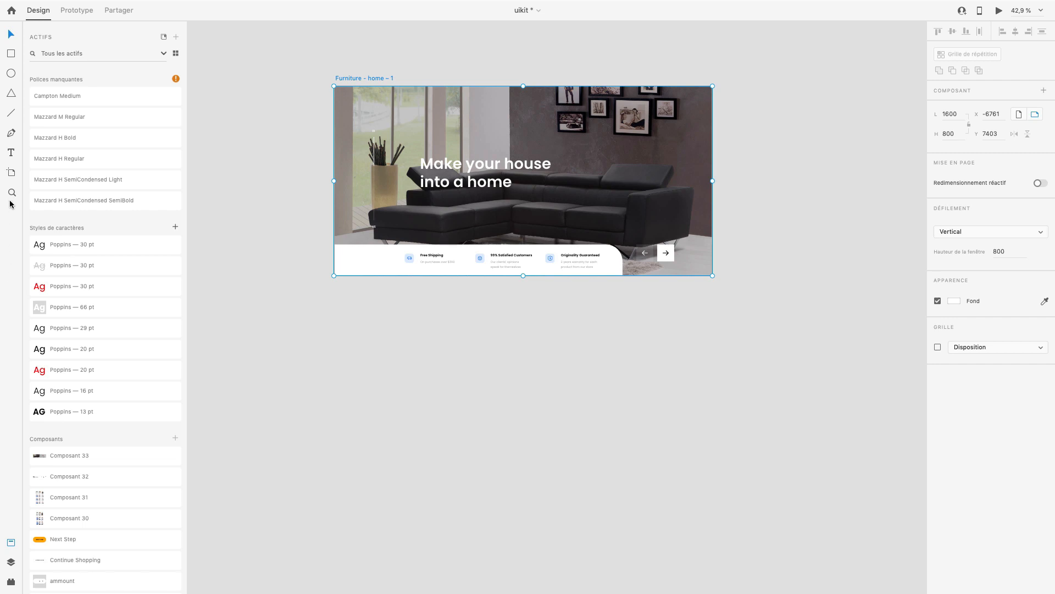
{"action": "left_click", "coordinate": [12, 174]}
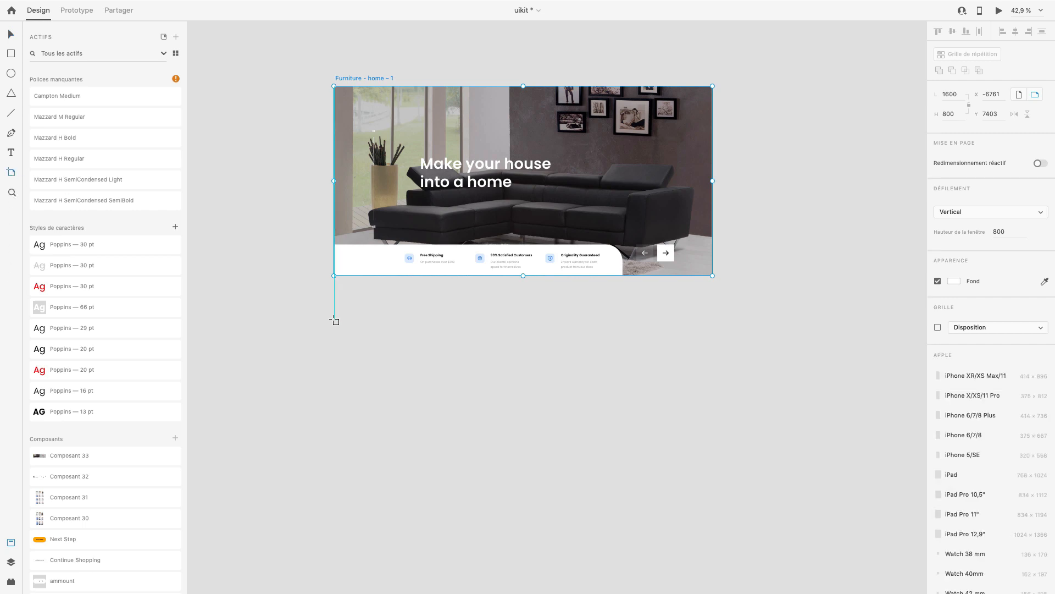
{"action": "left_click_drag", "start_coordinate": [334, 319], "coordinate": [713, 451]}
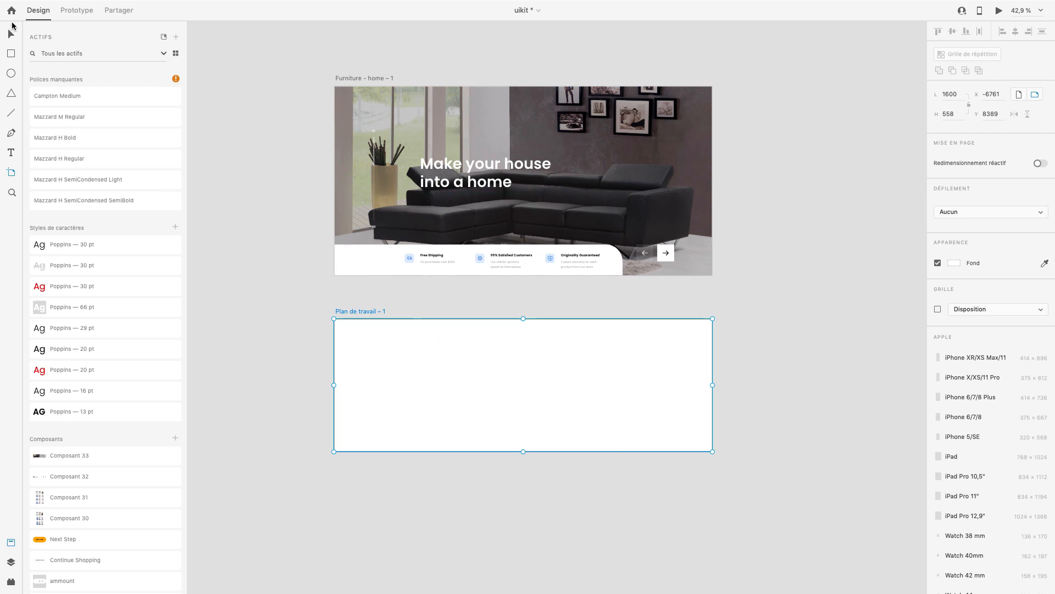
{"action": "left_click", "coordinate": [11, 34]}
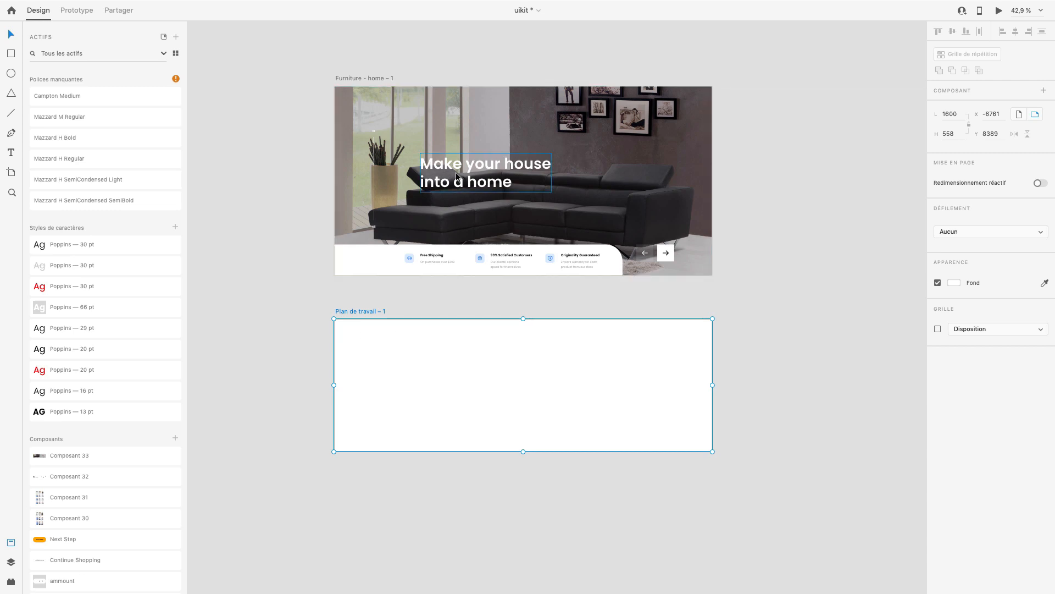
Draw a rectangle about 378 × 269 on the new artboard, with a blue fill and no border
{"action": "scroll", "coordinate": [461, 386], "scroll_direction": "up", "scroll_amount": 1}
{"action": "scroll", "coordinate": [460, 386], "scroll_direction": "up", "scroll_amount": 3}
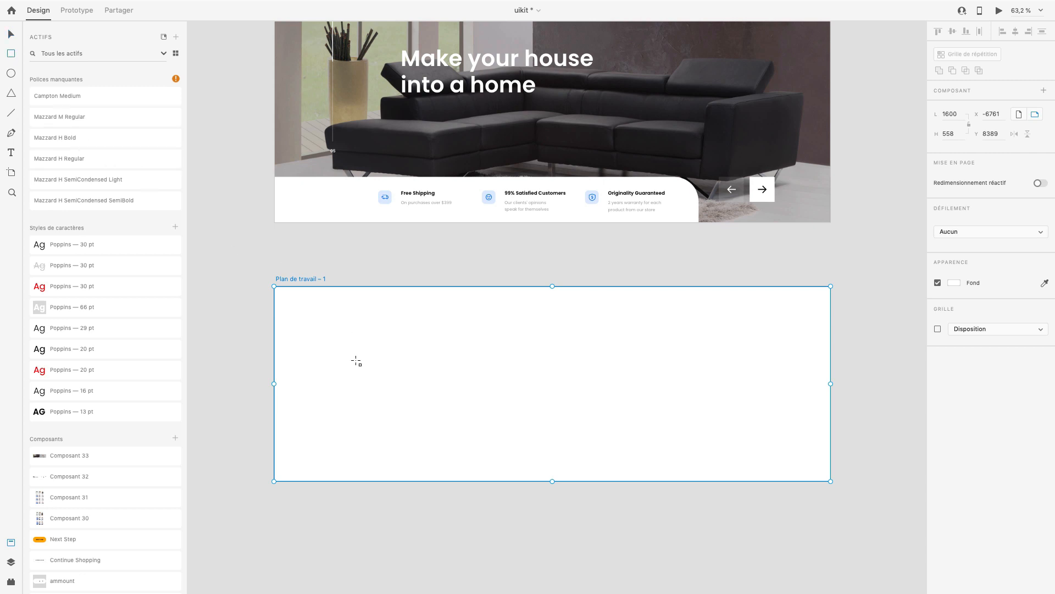
{"action": "left_click_drag", "start_coordinate": [346, 341], "coordinate": [479, 434]}
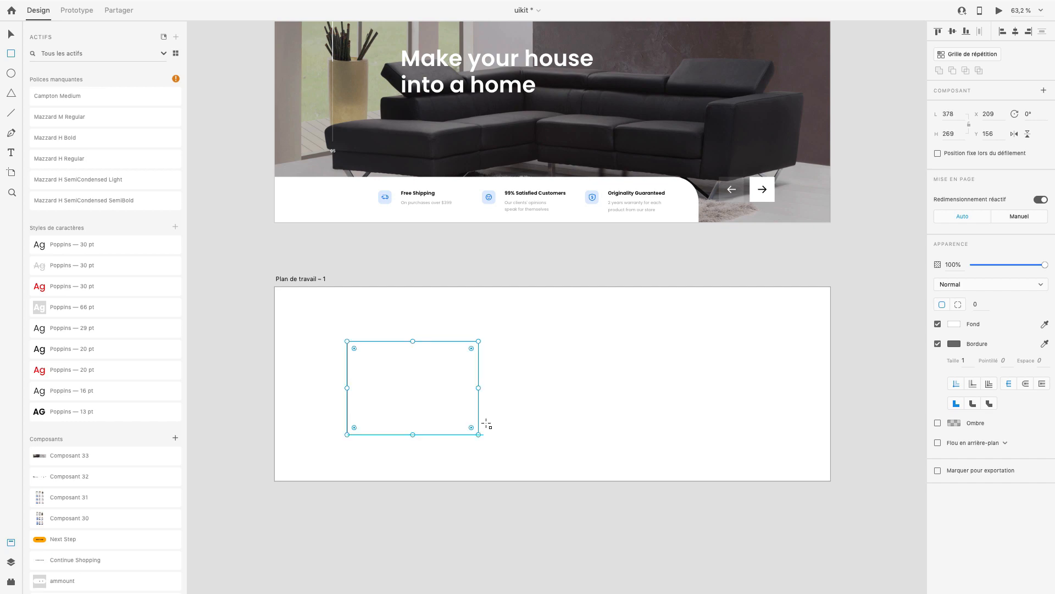
{"action": "left_click", "coordinate": [11, 34]}
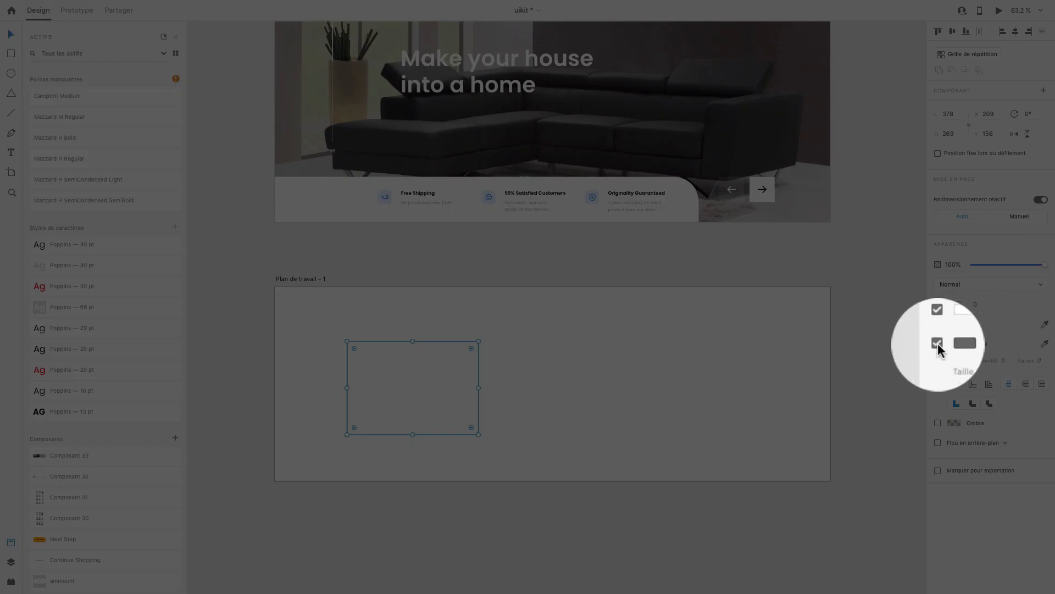
{"action": "left_click", "coordinate": [955, 324]}
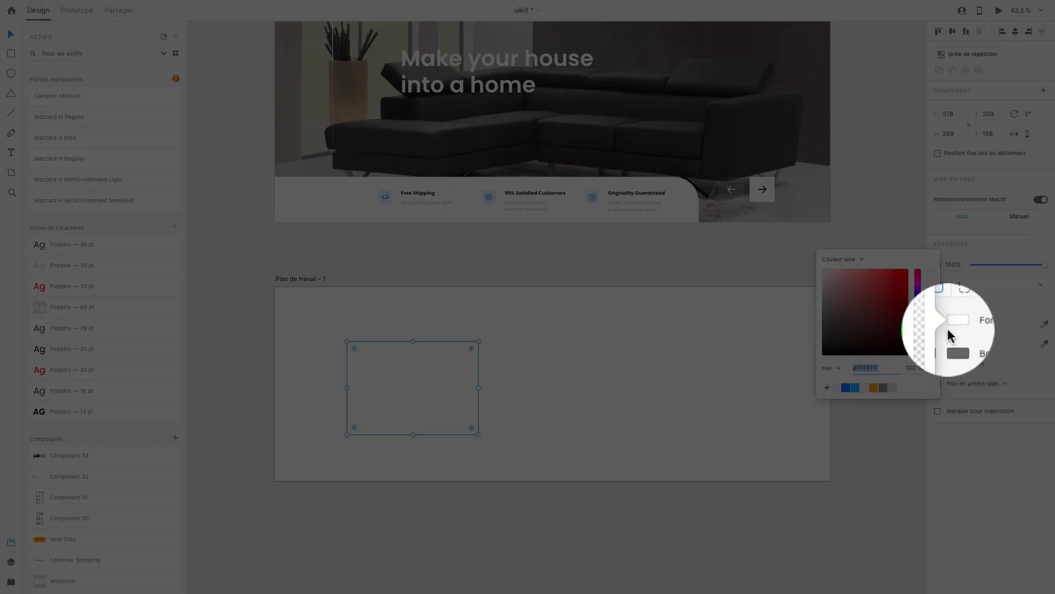
{"action": "left_click", "coordinate": [845, 387]}
Move the blue rectangle to the artboard's origin and stretch it to 1600 × 558 so it covers the whole artboard
{"action": "left_click", "coordinate": [360, 292]}
{"action": "left_click_drag", "start_coordinate": [412, 374], "coordinate": [358, 331]}
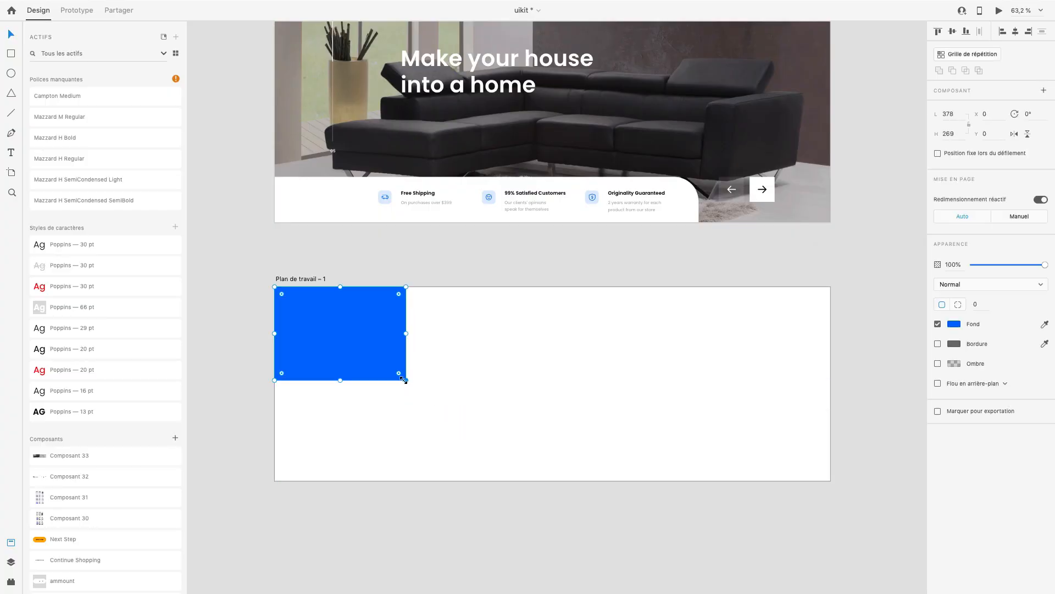
{"action": "left_click_drag", "start_coordinate": [404, 380], "coordinate": [830, 480]}
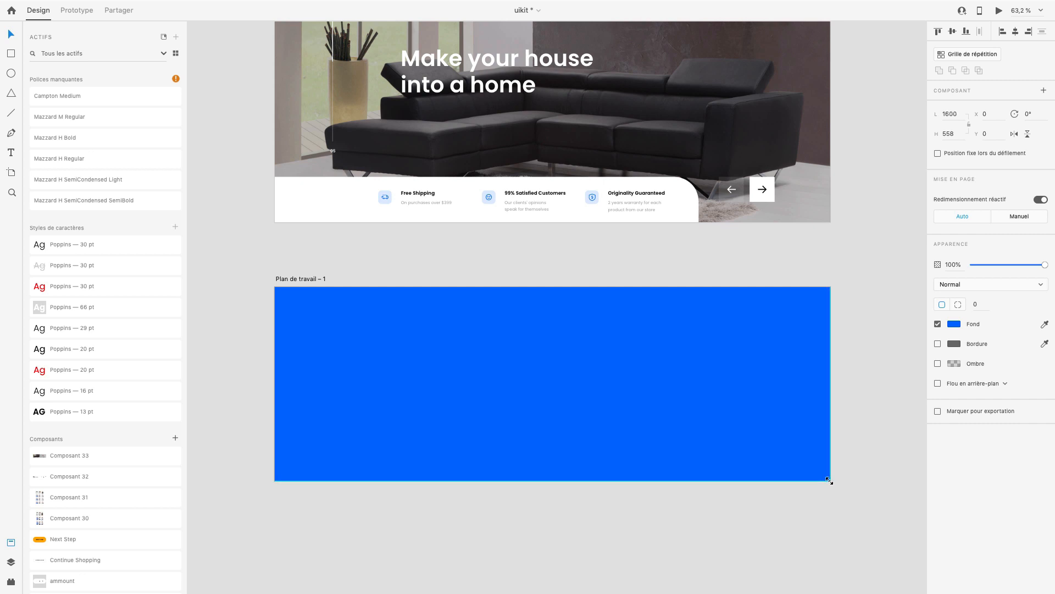
Duplicate the blue rectangle and fill the copy with purple #A71AFF
{"action": "left_click_drag", "start_coordinate": [551, 361], "coordinate": [591, 373]}
{"action": "key", "text": "super+z"}
{"action": "left_click_drag", "start_coordinate": [495, 374], "coordinate": [520, 384]}
{"action": "left_click", "coordinate": [954, 326]}
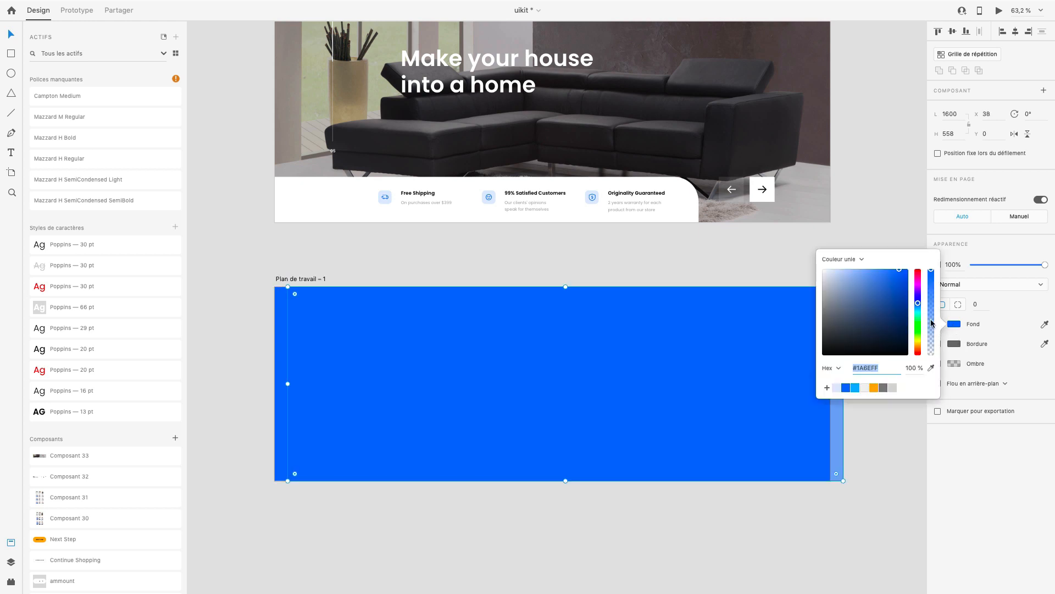
{"action": "left_click_drag", "start_coordinate": [918, 290], "coordinate": [919, 291]}
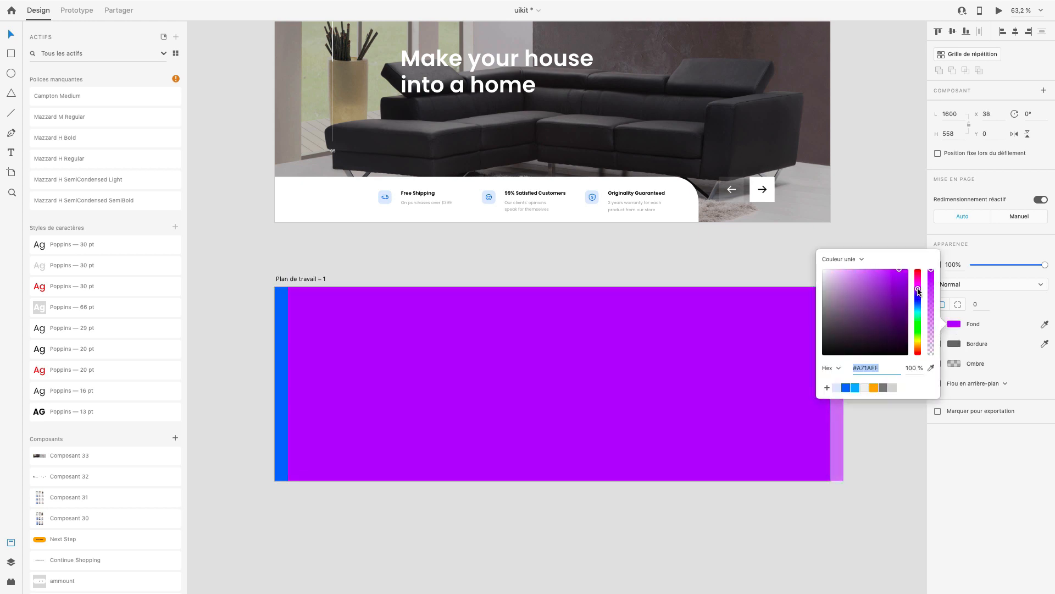
{"action": "left_click", "coordinate": [1026, 470]}
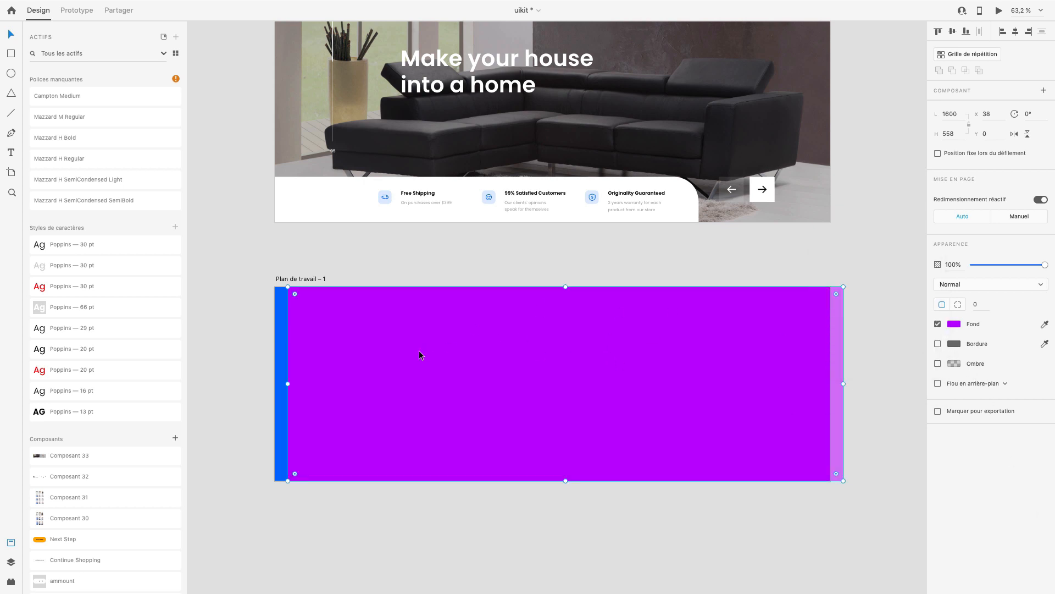
Move the purple rectangle directly beside the right edge of the blue one as the second slide
{"action": "left_click_drag", "start_coordinate": [418, 351], "coordinate": [595, 362]}
{"action": "scroll", "coordinate": [454, 352], "scroll_direction": "down", "scroll_amount": 5}
{"action": "left_click", "coordinate": [592, 447]}
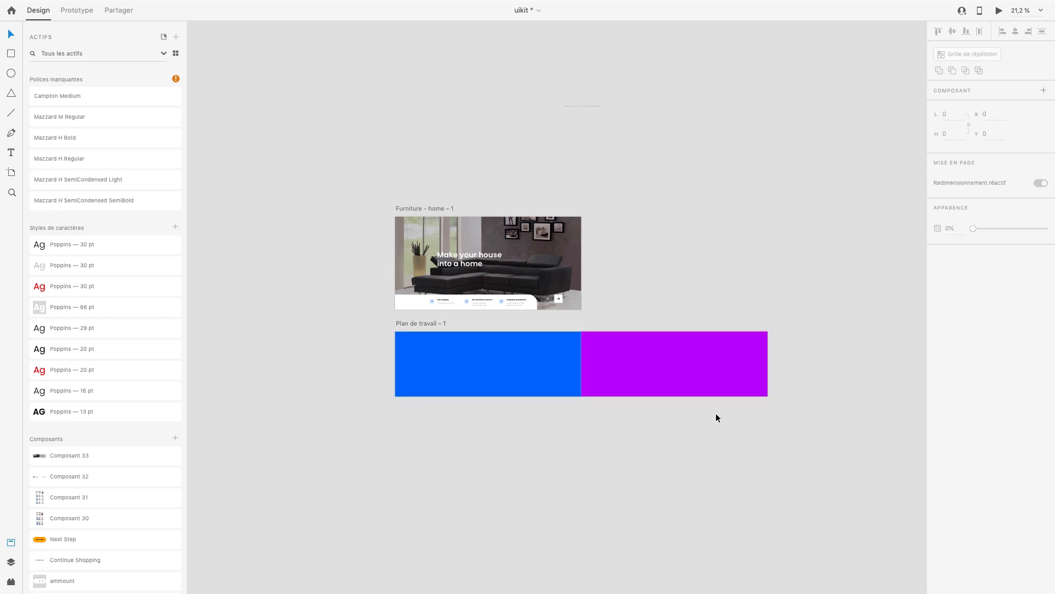
Try sliding both rectangles together one slide width to the left, and undo the move
{"action": "left_click_drag", "start_coordinate": [716, 414], "coordinate": [554, 360]}
{"action": "left_click_drag", "start_coordinate": [636, 361], "coordinate": [456, 359]}
{"action": "key", "text": "super+z"}
{"action": "left_click", "coordinate": [513, 411]}
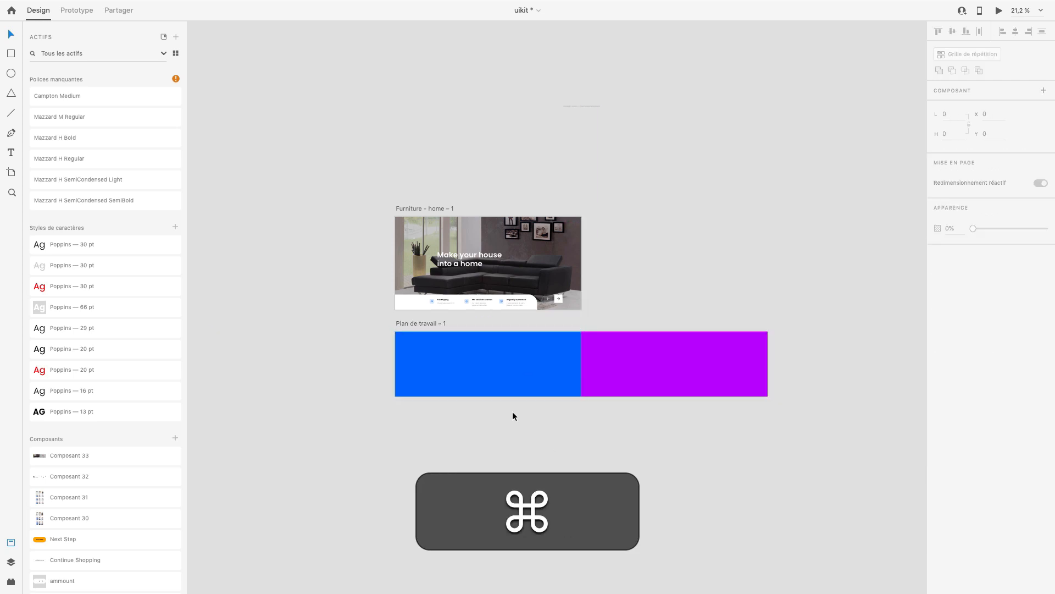
Draw a borderless white 96 × 96 circle on the blue rectangle with a shadow of Y 9 and blur 28
{"action": "scroll", "coordinate": [434, 372], "scroll_direction": "up", "scroll_amount": 5}
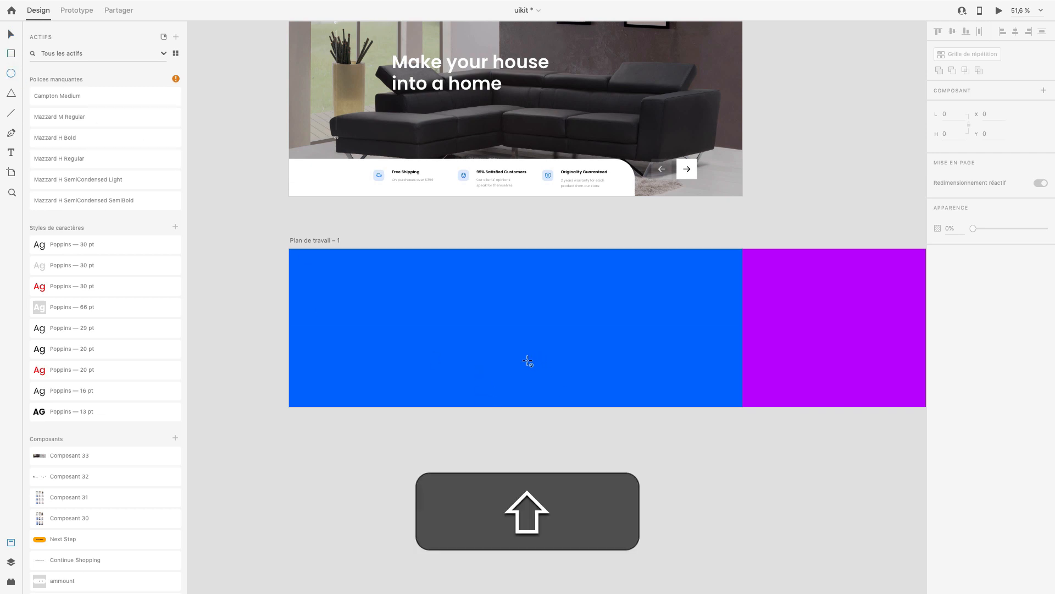
{"action": "left_click_drag", "start_coordinate": [528, 361], "coordinate": [555, 389]}
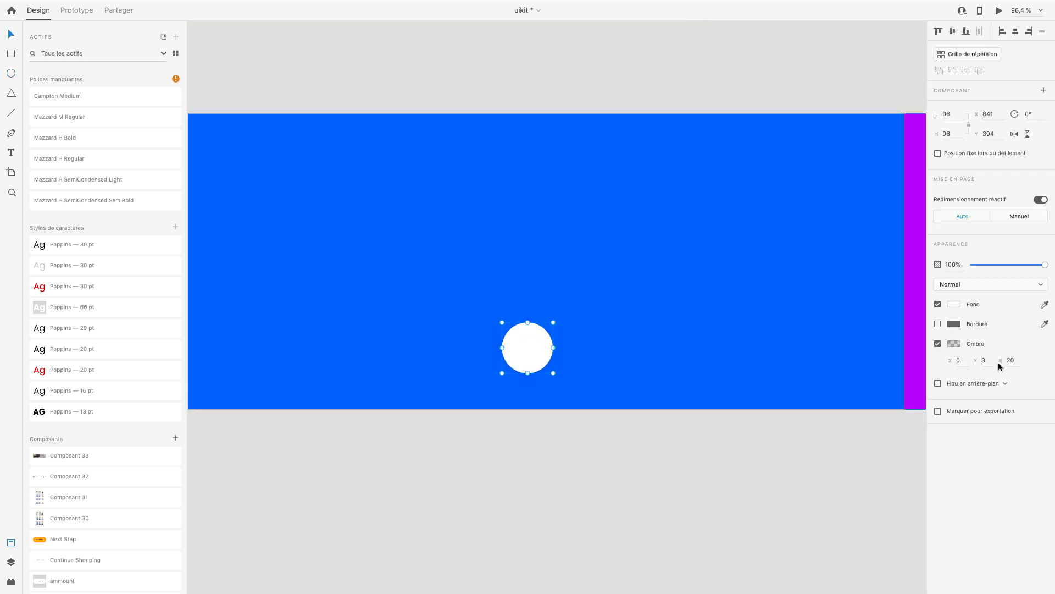
{"action": "key", "text": "shift"}
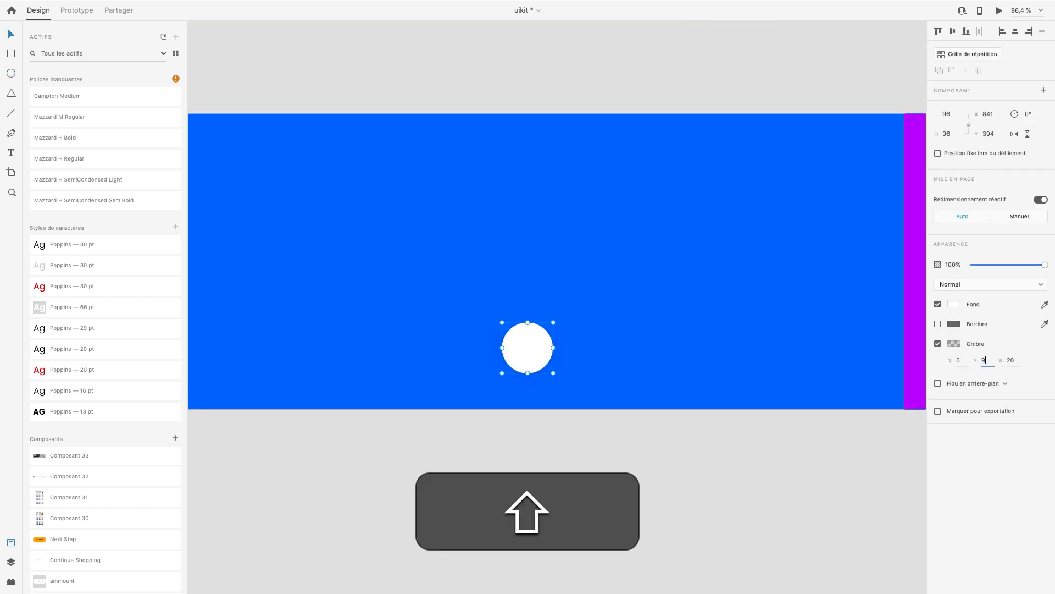
{"action": "left_click", "coordinate": [954, 343]}
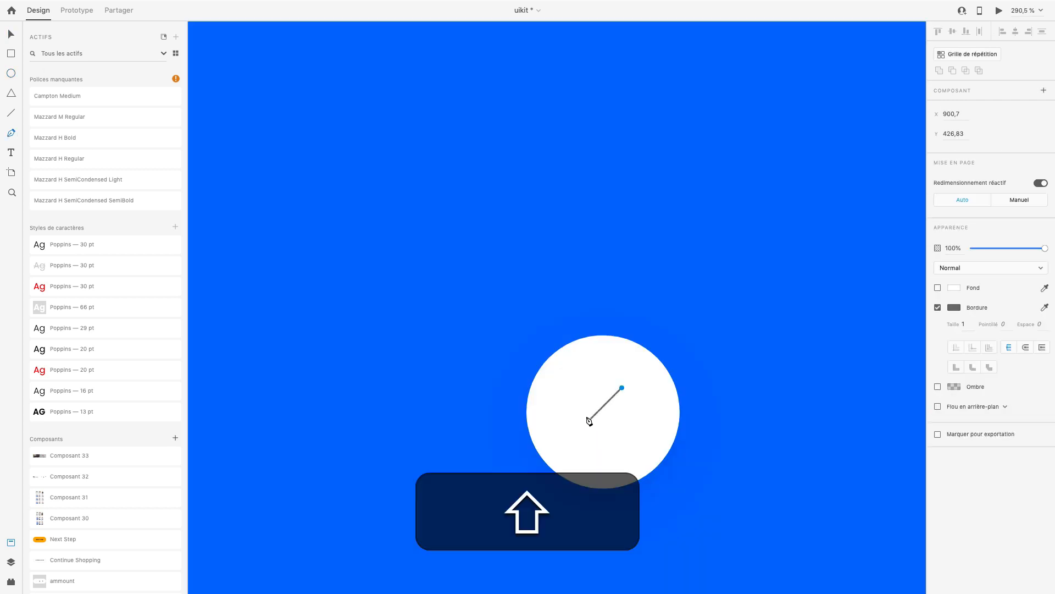
Draw a left-pointing chevron inside the circle with a light grey, size 6 border with rounded ends and corners
{"action": "left_click", "coordinate": [589, 421]}
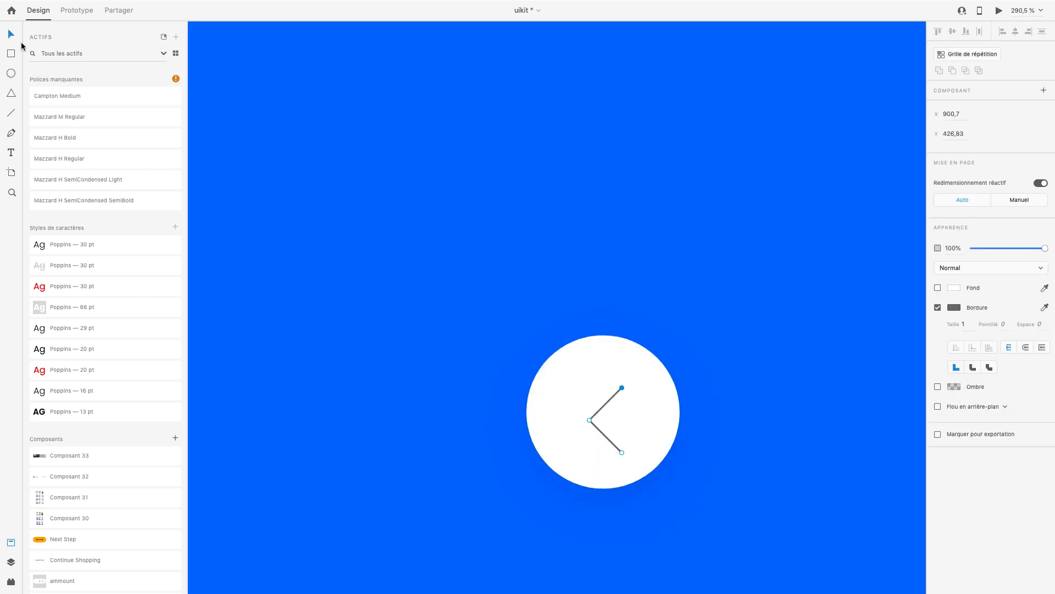
{"action": "left_click", "coordinate": [1027, 347]}
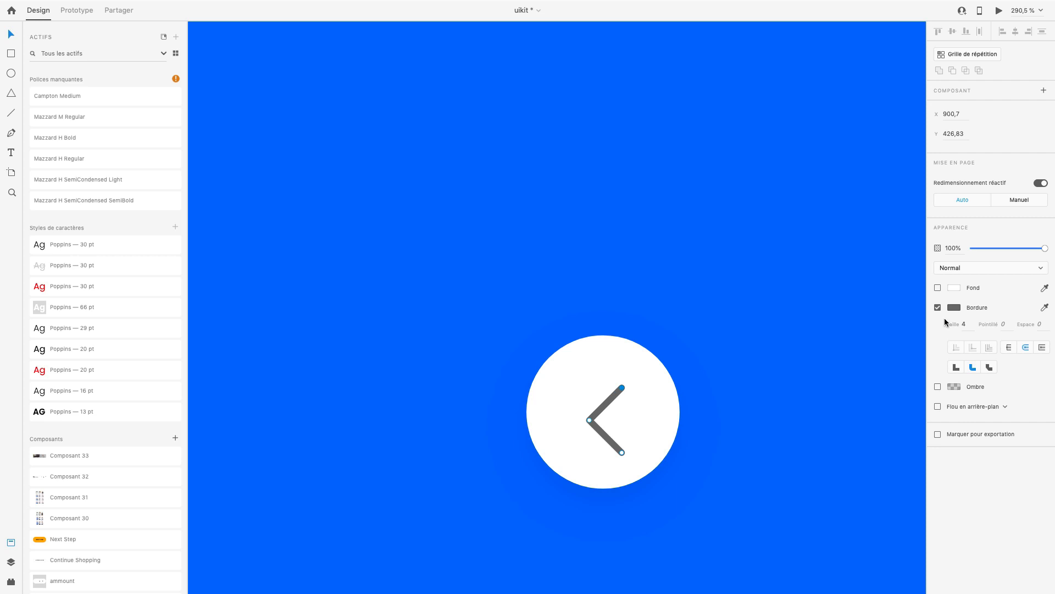
{"action": "left_click", "coordinate": [954, 307]}
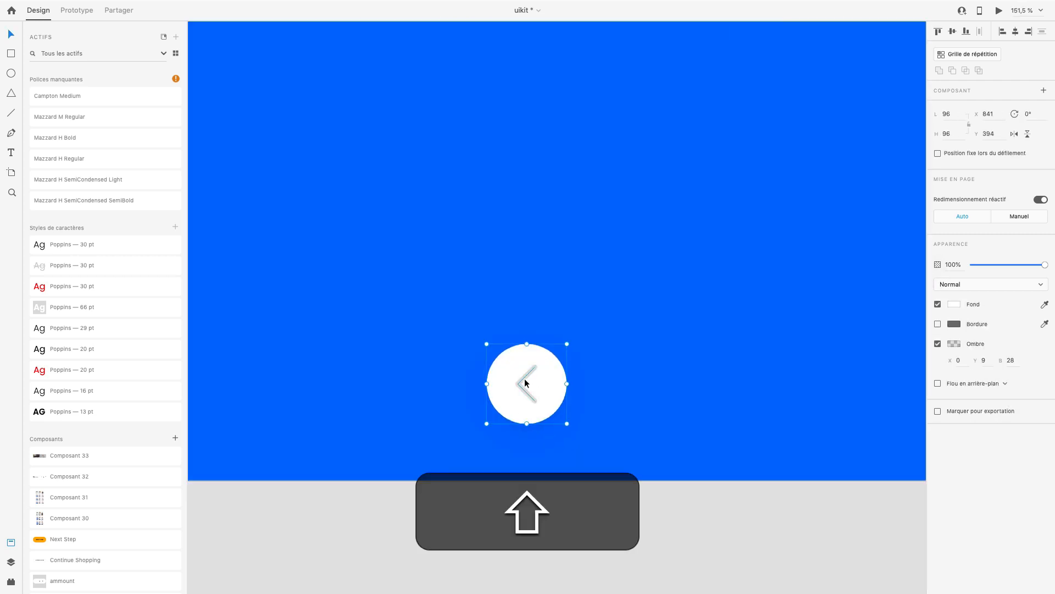
Group the circle with its chevron, and place a copy beside it to the right, rotated 180°
{"action": "left_click", "coordinate": [526, 382], "text": "shift"}
{"action": "key", "text": "super+g"}
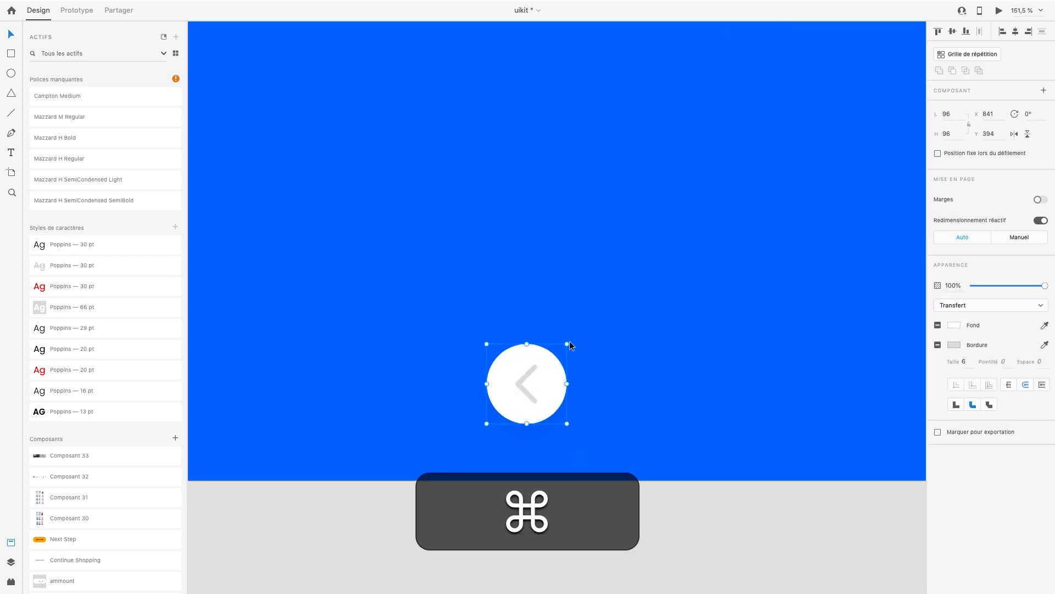
{"action": "left_click_drag", "start_coordinate": [548, 391], "coordinate": [692, 390]}
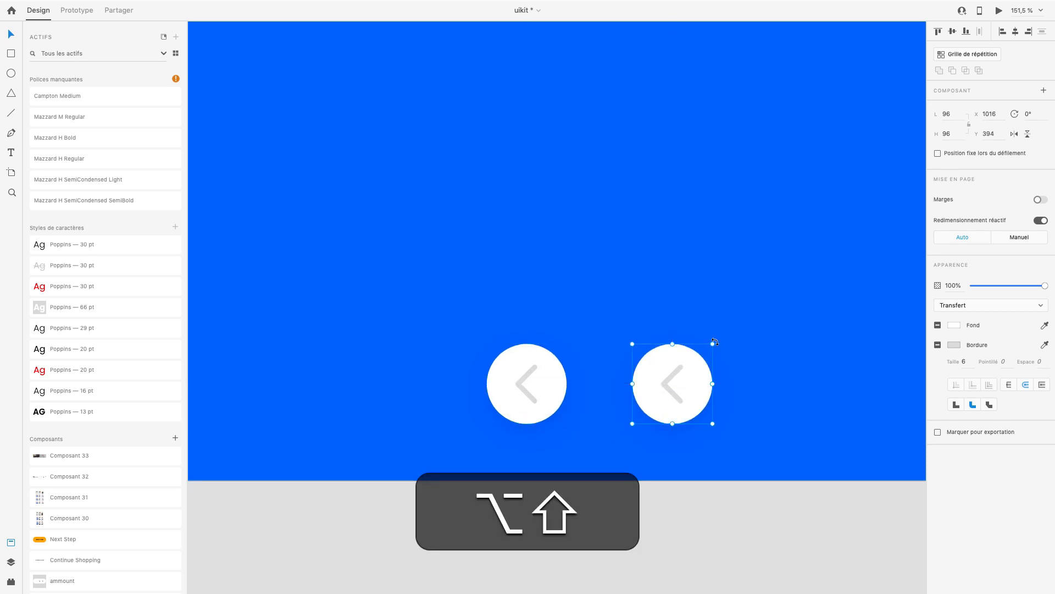
{"action": "left_click_drag", "start_coordinate": [716, 343], "coordinate": [622, 423]}
Move the two arrow buttons closer together near the lower-right corner of the blue slide, the left one at X 1264, Y 416
{"action": "scroll", "coordinate": [601, 417], "scroll_direction": "down", "scroll_amount": 5}
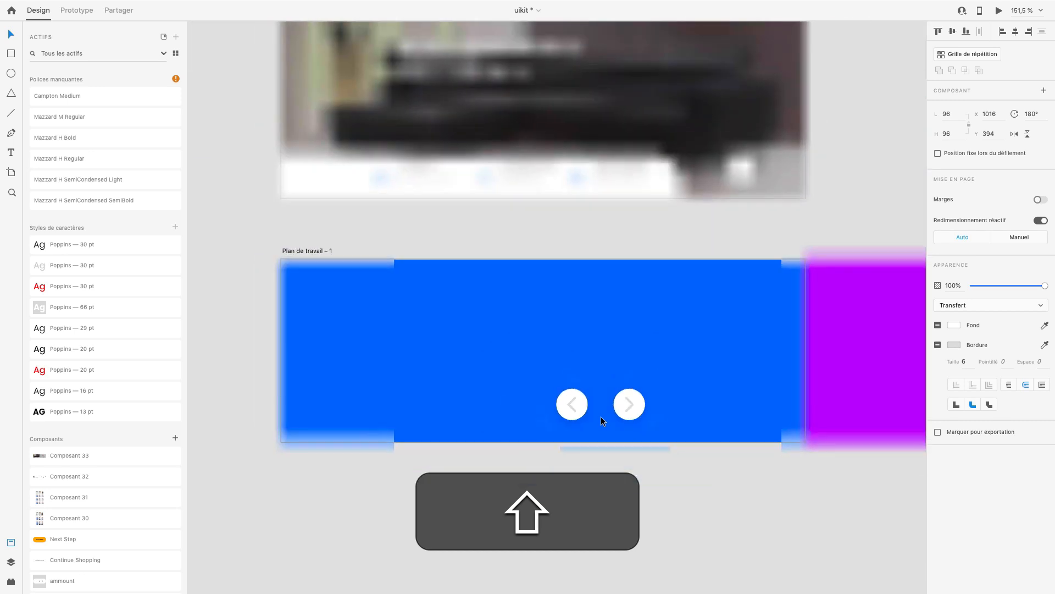
{"action": "scroll", "coordinate": [629, 458], "scroll_direction": "down", "scroll_amount": 1}
{"action": "left_click", "coordinate": [629, 457]}
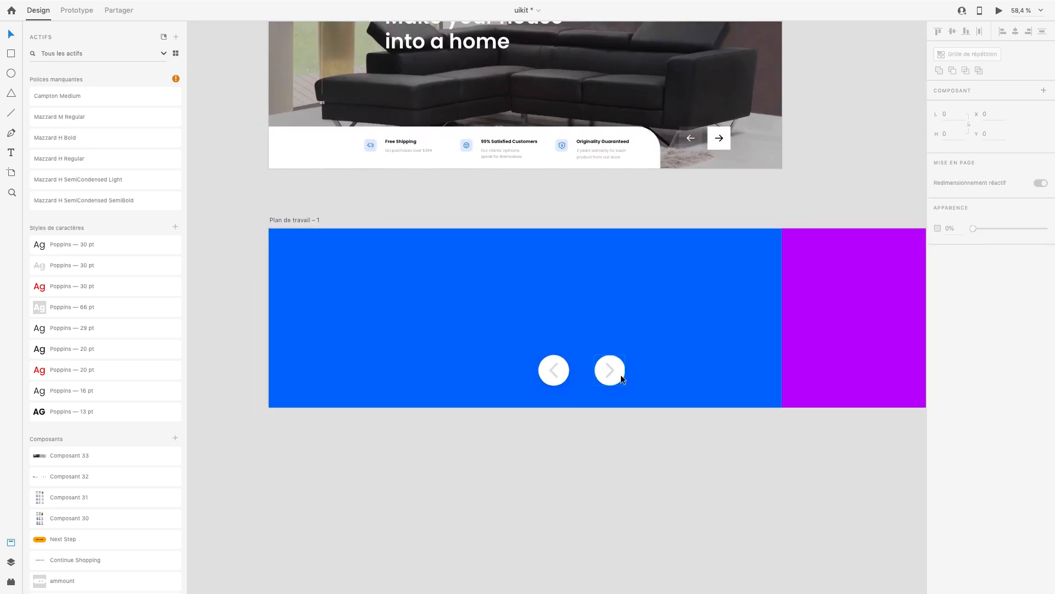
{"action": "left_click_drag", "start_coordinate": [621, 375], "coordinate": [688, 378]}
{"action": "key", "text": "super+z"}
{"action": "left_click", "coordinate": [600, 376]}
{"action": "left_click", "coordinate": [560, 371], "text": "shift"}
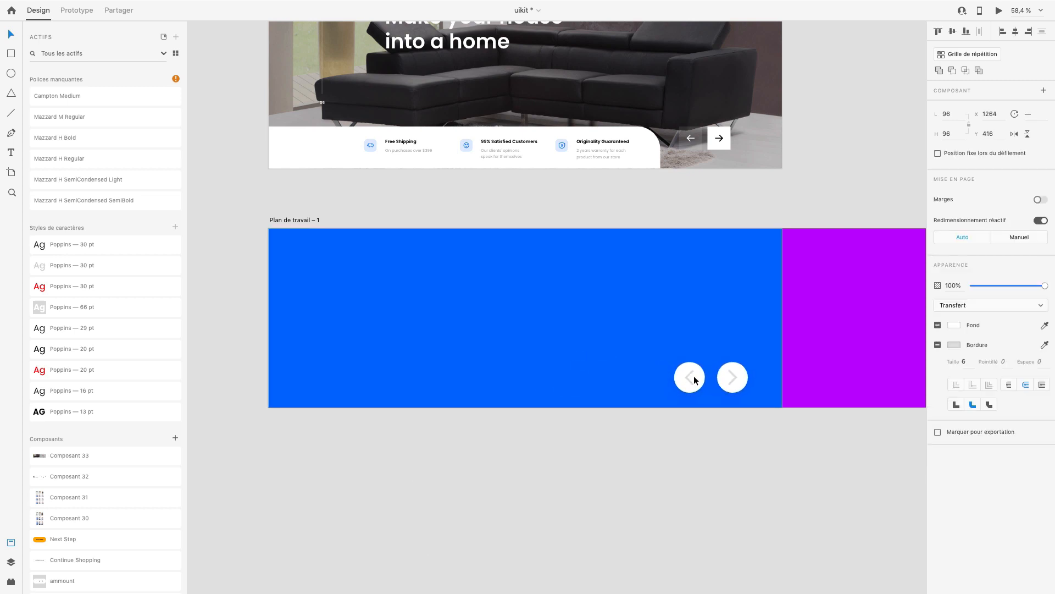
{"action": "left_click", "coordinate": [677, 463]}
{"action": "scroll", "coordinate": [676, 462], "scroll_direction": "down", "scroll_amount": 5}
{"action": "scroll", "coordinate": [646, 399], "scroll_direction": "right", "scroll_amount": 3}
{"action": "scroll", "coordinate": [645, 399], "scroll_direction": "down", "scroll_amount": 1}
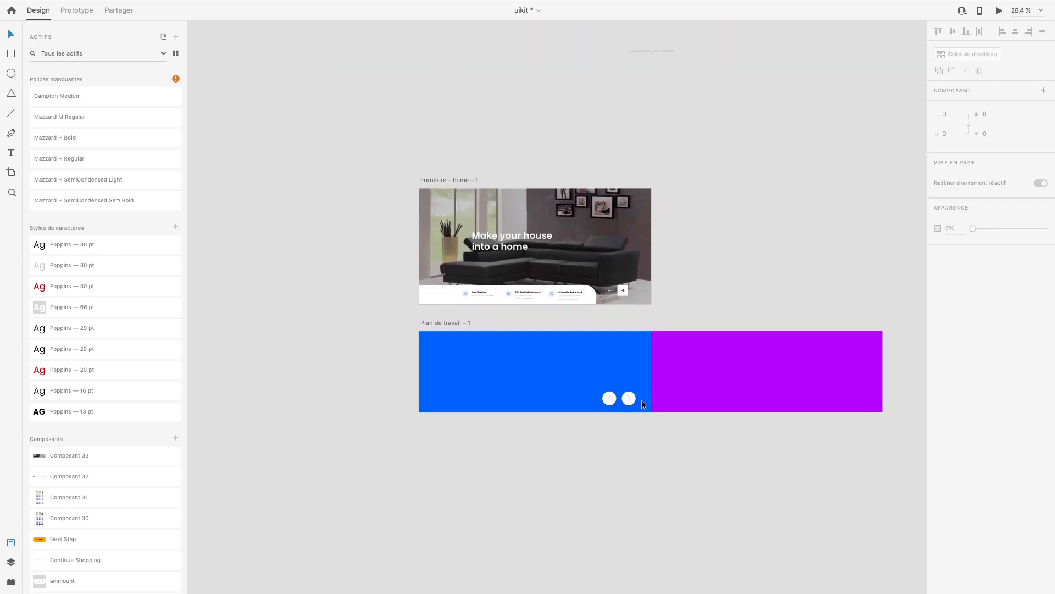
{"action": "scroll", "coordinate": [642, 400], "scroll_direction": "right", "scroll_amount": 3}
{"action": "scroll", "coordinate": [642, 400], "scroll_direction": "down", "scroll_amount": 1}
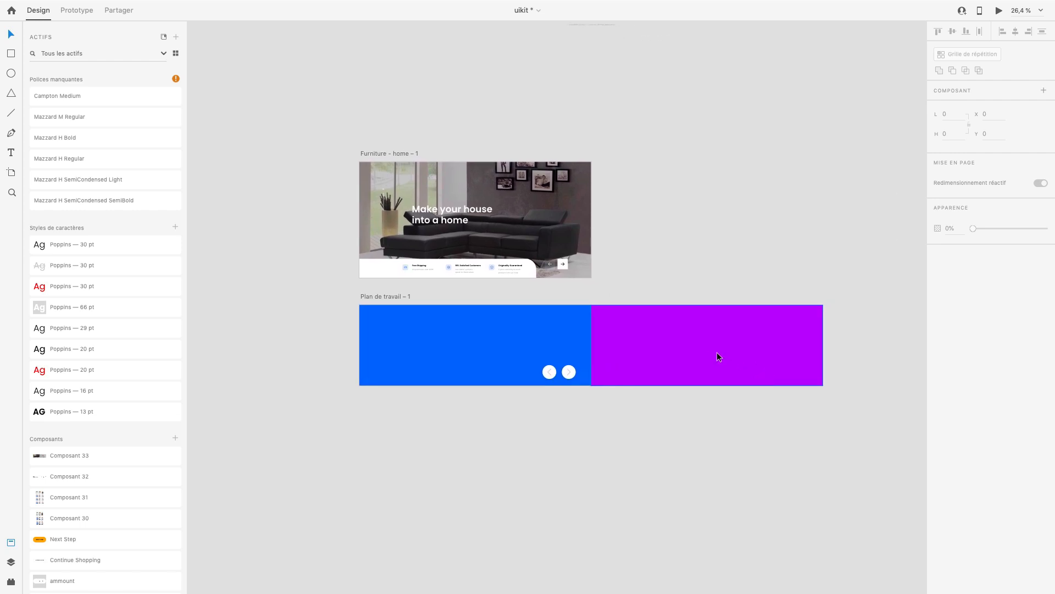
{"action": "left_click", "coordinate": [816, 357]}
{"action": "left_click", "coordinate": [868, 345]}
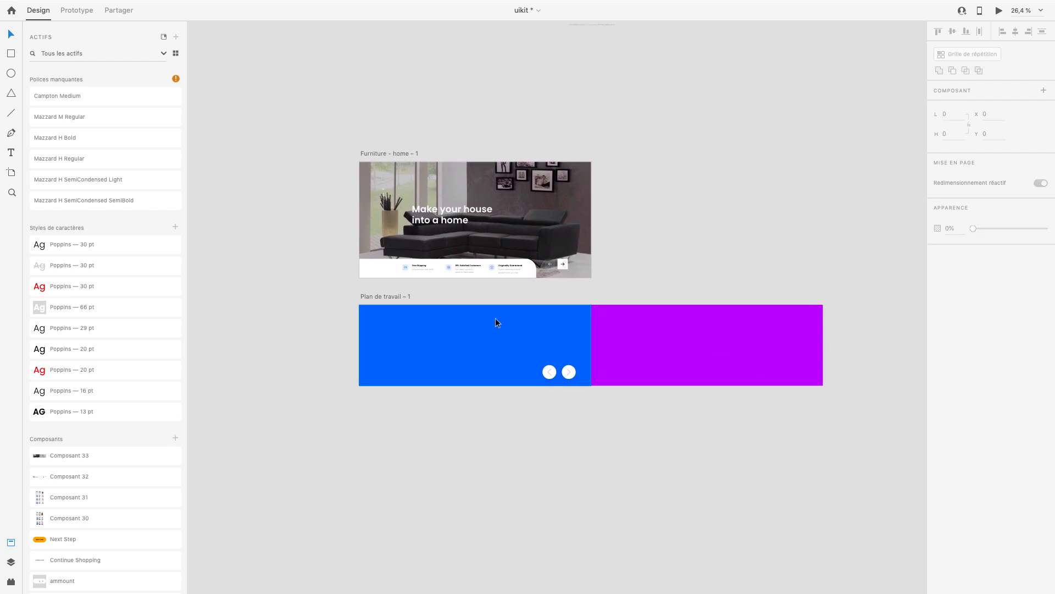
{"action": "scroll", "coordinate": [477, 333], "scroll_direction": "up", "scroll_amount": 3}
{"action": "scroll", "coordinate": [478, 332], "scroll_direction": "left", "scroll_amount": 2}
{"action": "scroll", "coordinate": [477, 332], "scroll_direction": "down", "scroll_amount": 1}
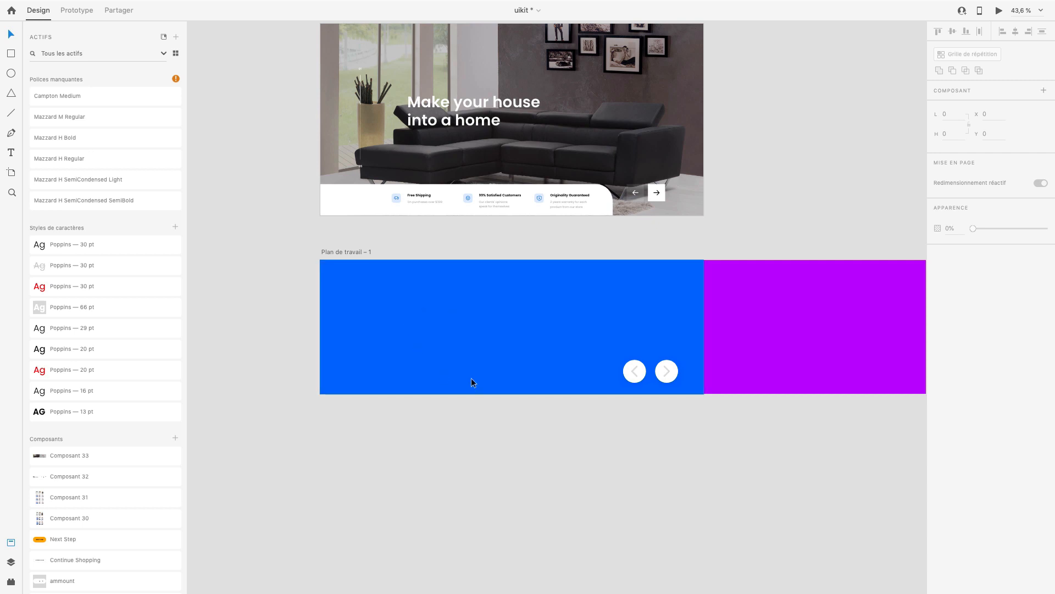
Turn the two slide rectangles and both arrow buttons into one component
{"action": "scroll", "coordinate": [325, 319], "scroll_direction": "down", "scroll_amount": 3}
{"action": "left_click_drag", "start_coordinate": [697, 391], "coordinate": [407, 308]}
{"action": "scroll", "coordinate": [519, 334], "scroll_direction": "up", "scroll_amount": 3}
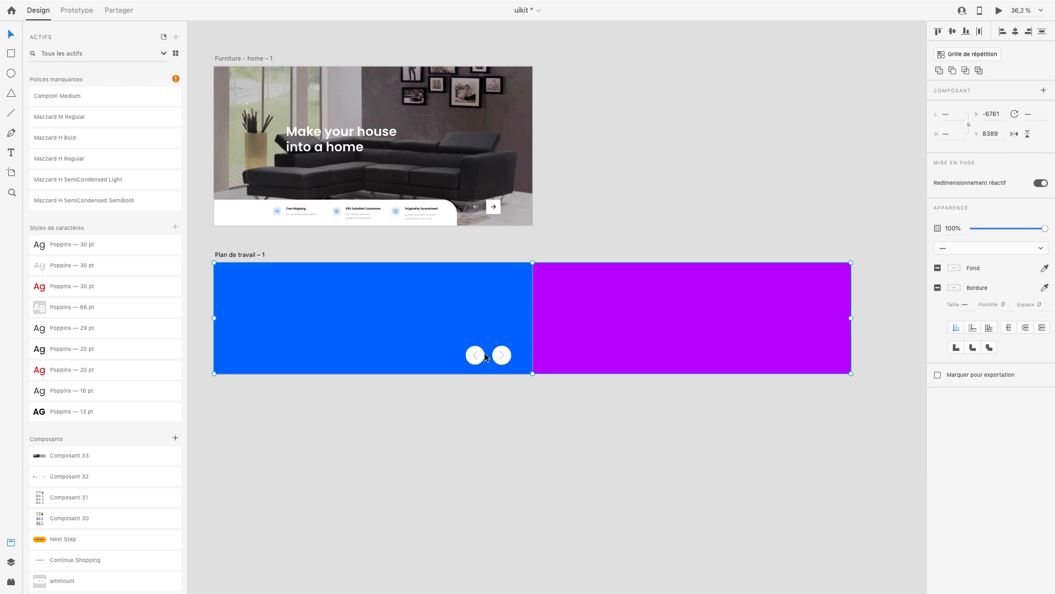
{"action": "right_click", "coordinate": [445, 311]}
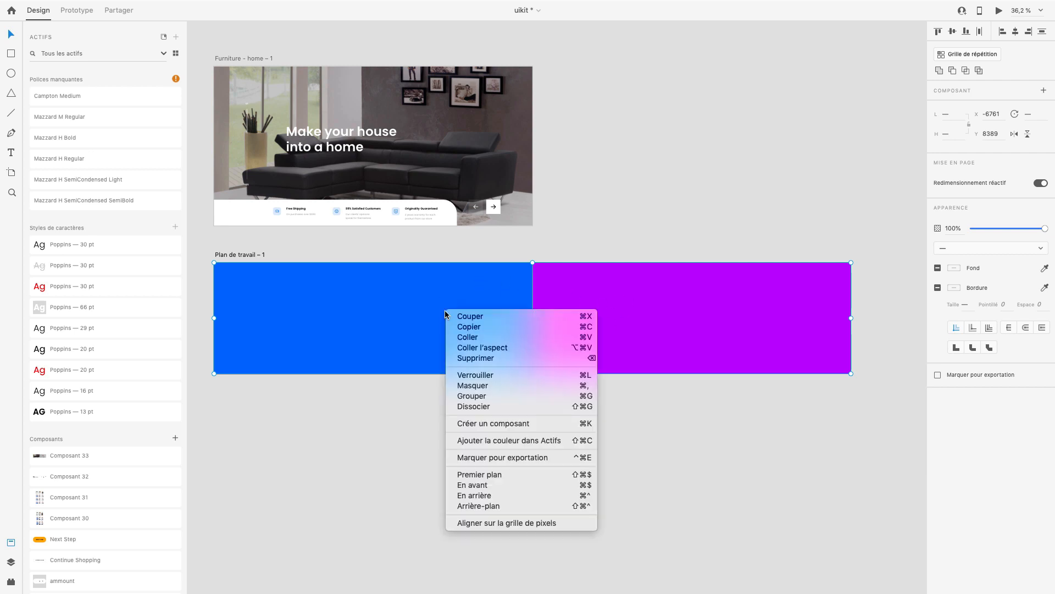
{"action": "left_click", "coordinate": [536, 421]}
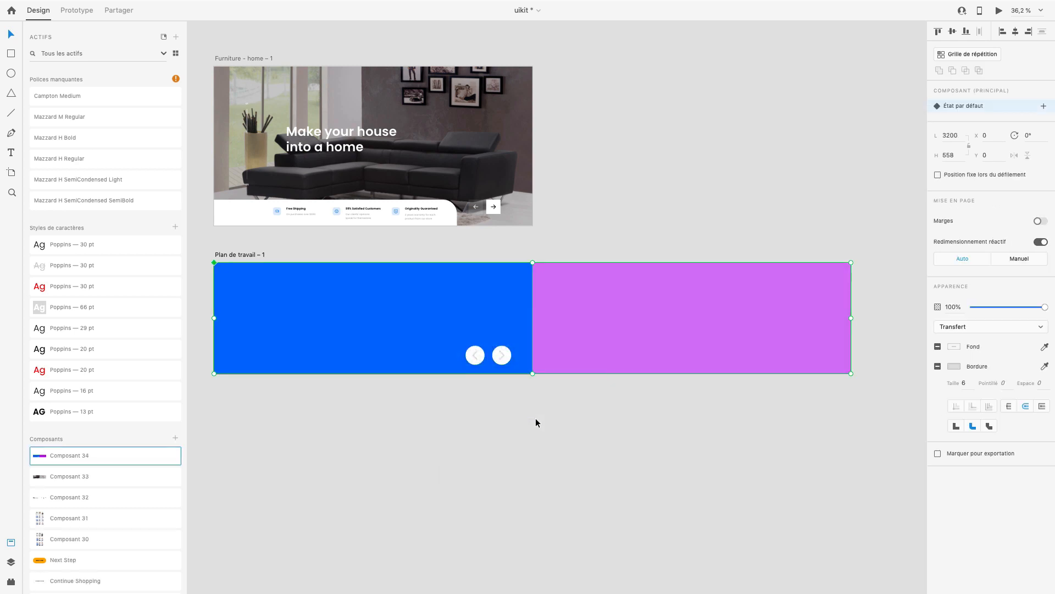
List the layers contained in the new carousel component
{"action": "left_click", "coordinate": [11, 561]}
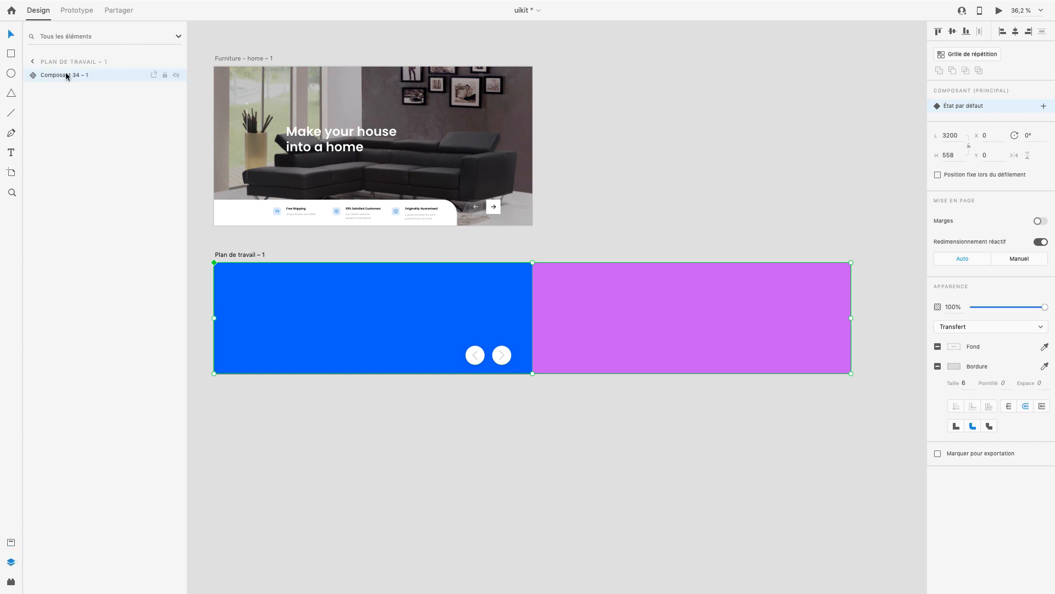
{"action": "left_click", "coordinate": [34, 75]}
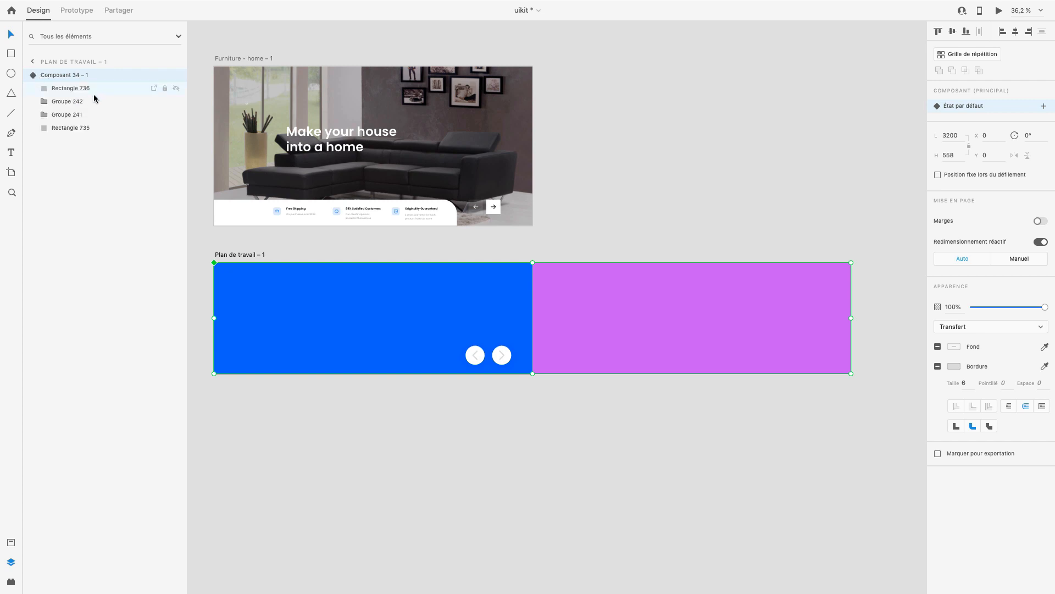
{"action": "left_click_drag", "start_coordinate": [72, 168], "coordinate": [59, 86]}
{"action": "left_click", "coordinate": [79, 211]}
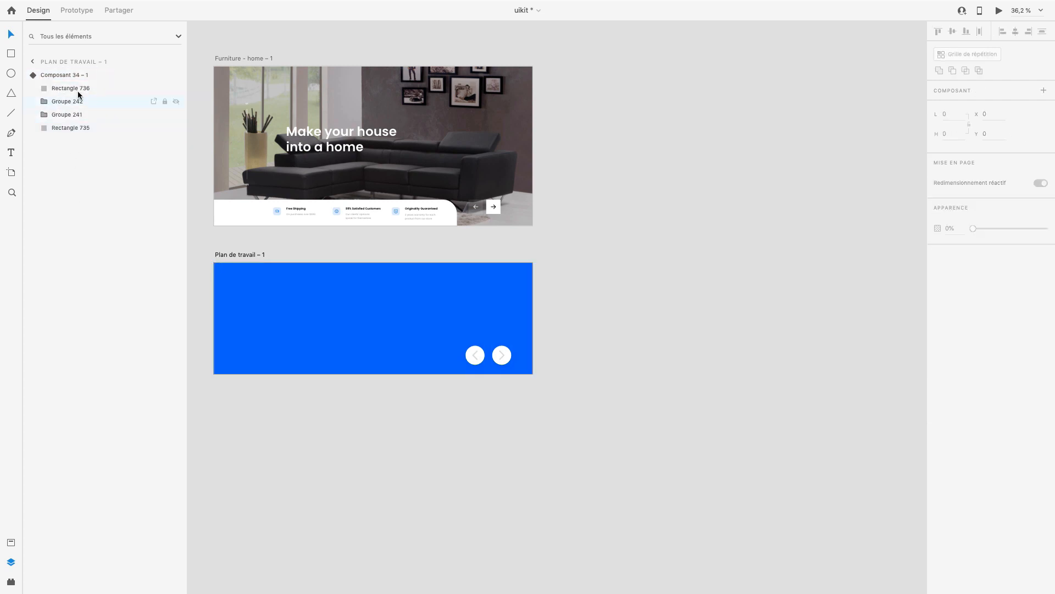
Add a new state to the carousel component and name it slide 1
{"action": "left_click", "coordinate": [73, 77]}
{"action": "scroll", "coordinate": [529, 243], "scroll_direction": "left", "scroll_amount": 1}
{"action": "scroll", "coordinate": [529, 243], "scroll_direction": "down", "scroll_amount": 1}
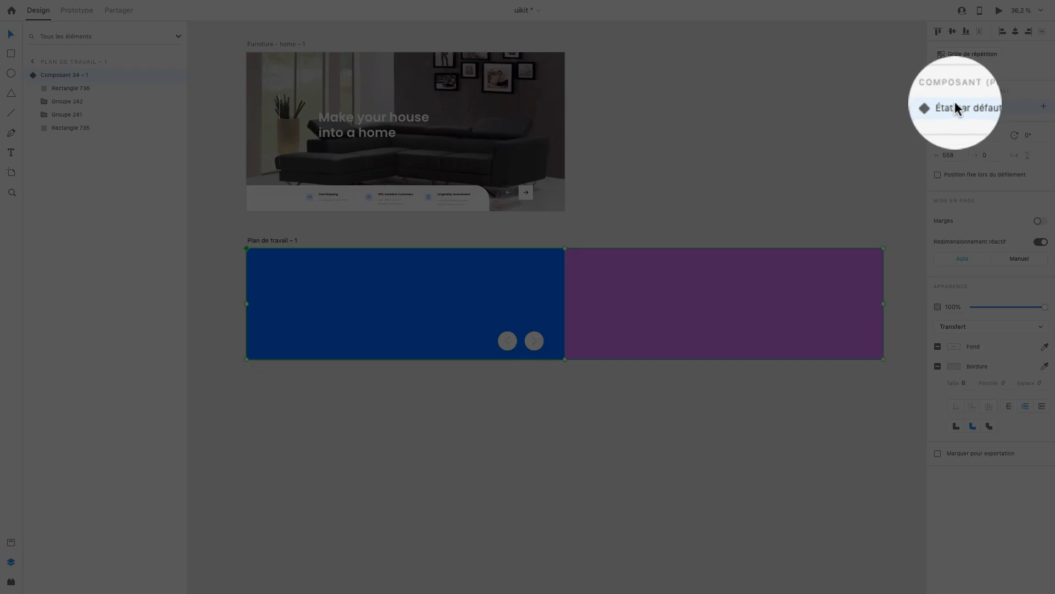
{"action": "left_click", "coordinate": [1042, 106]}
{"action": "left_click", "coordinate": [996, 118]}
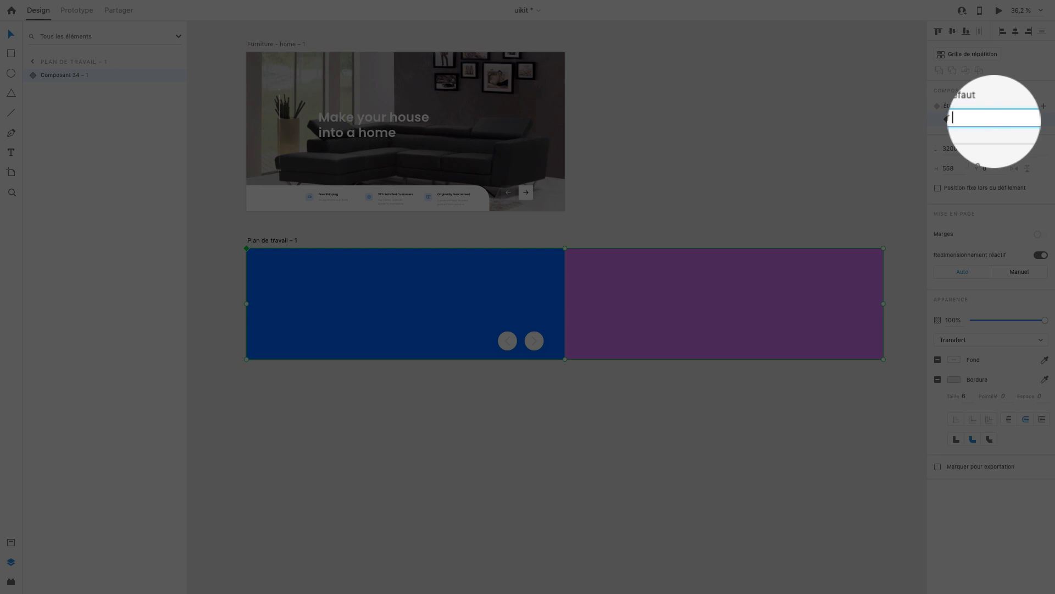
{"action": "key", "text": "shift"}
{"action": "key", "text": "Return"}
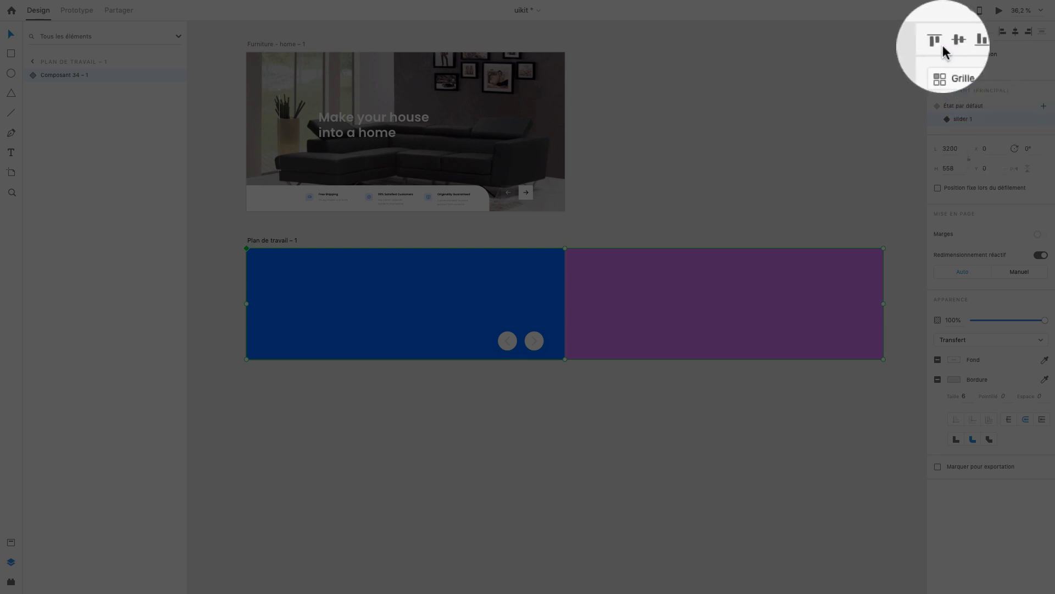
{"action": "double_click", "coordinate": [972, 120]}
{"action": "type", "text": "slide 1"}
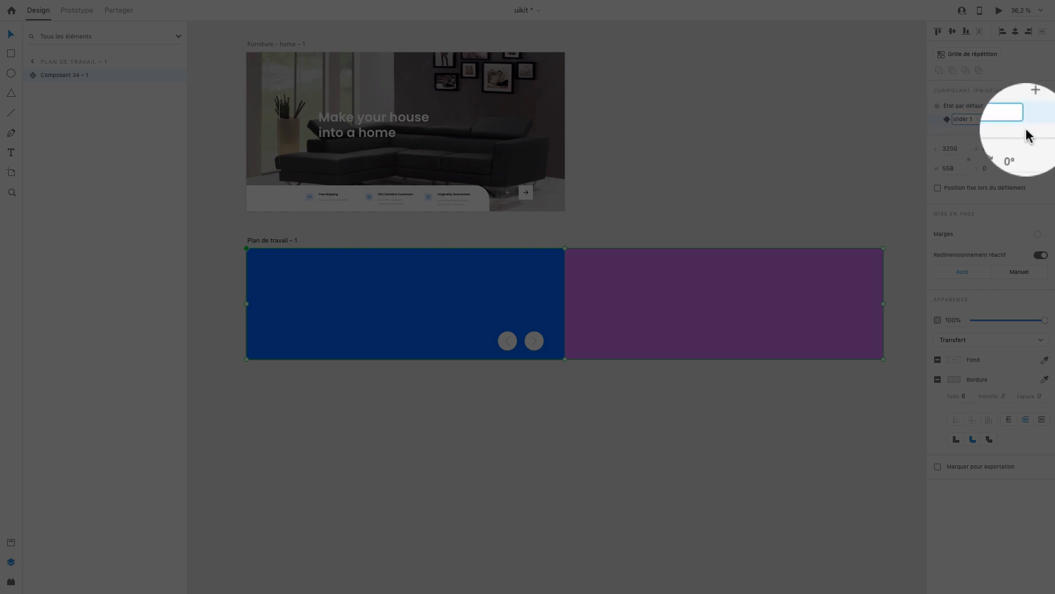
{"action": "key", "text": "Return"}
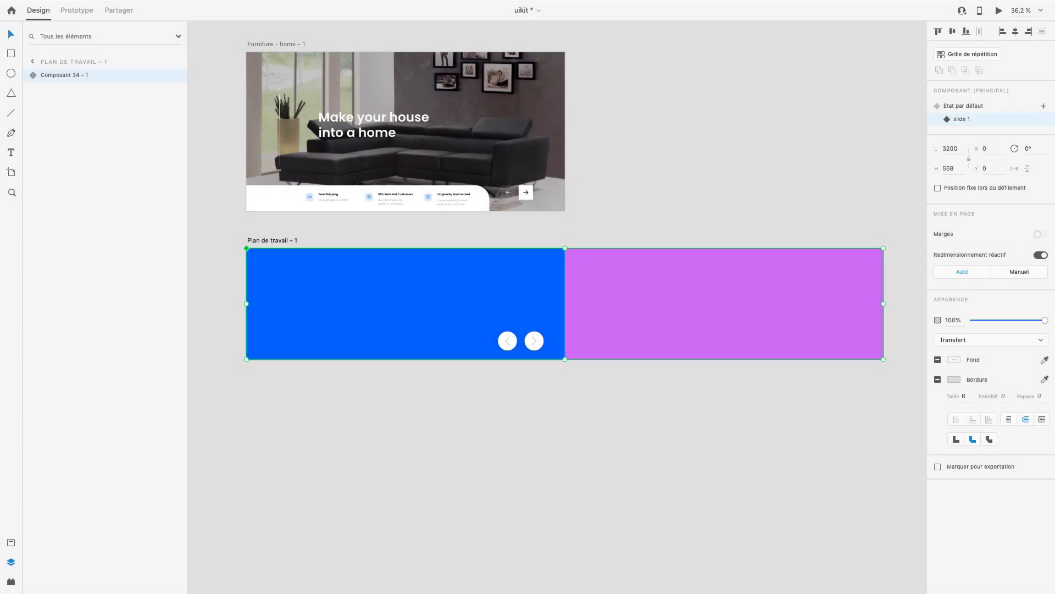
In the slide 1 state, shift both slide rectangles left together until the blue one is at X -1600 and the purple one fills the artboard
{"action": "left_click", "coordinate": [682, 206]}
{"action": "scroll", "coordinate": [533, 404], "scroll_direction": "down", "scroll_amount": 1}
{"action": "scroll", "coordinate": [533, 404], "scroll_direction": "left", "scroll_amount": 1}
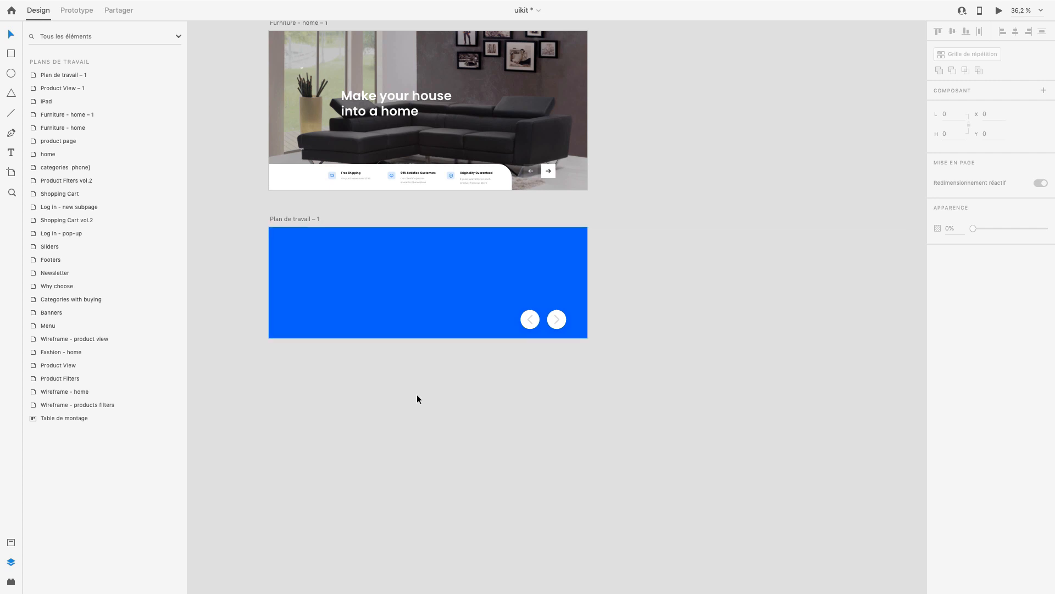
{"action": "scroll", "coordinate": [417, 390], "scroll_direction": "down", "scroll_amount": 2}
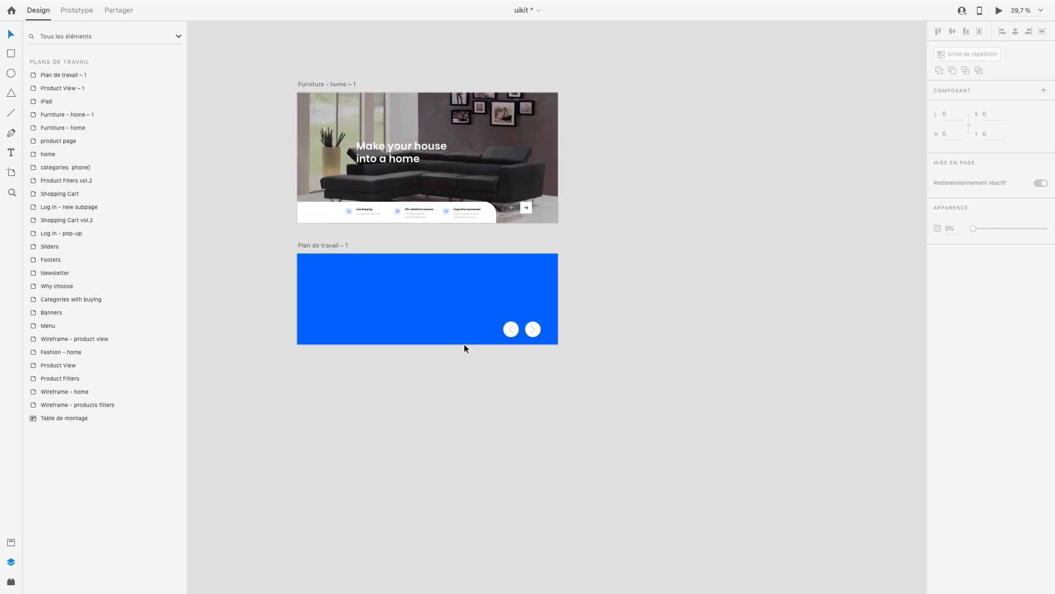
{"action": "left_click", "coordinate": [464, 344]}
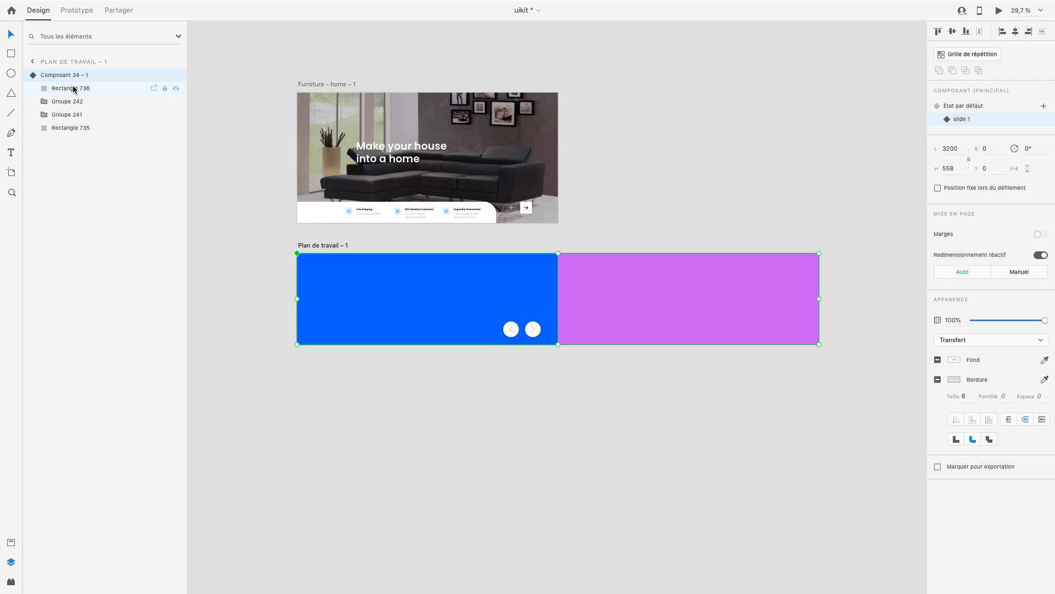
{"action": "left_click", "coordinate": [74, 89]}
{"action": "left_click", "coordinate": [71, 128], "text": "super"}
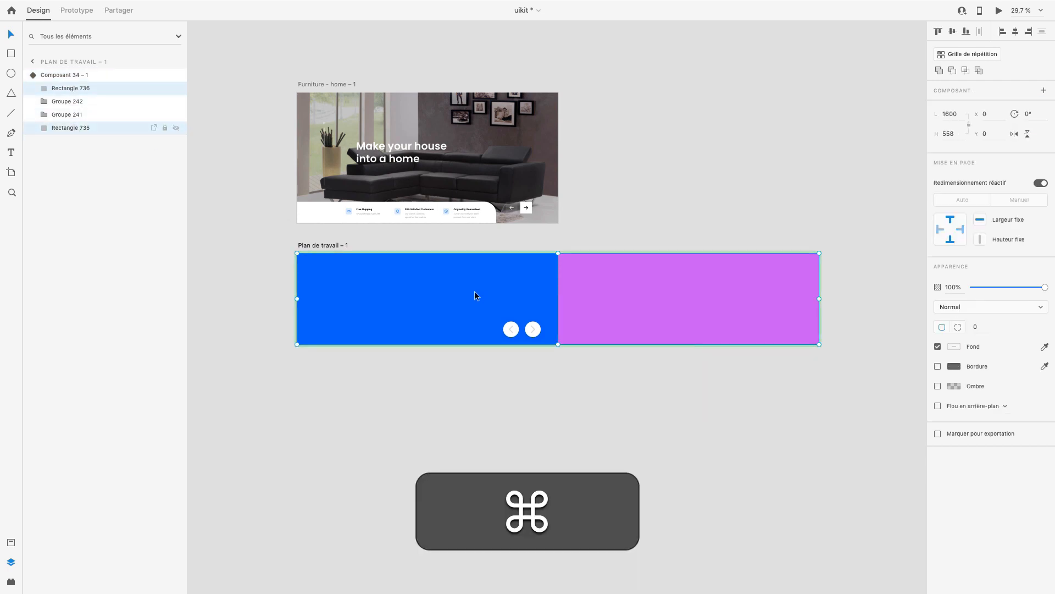
{"action": "left_click_drag", "start_coordinate": [486, 293], "coordinate": [225, 289]}
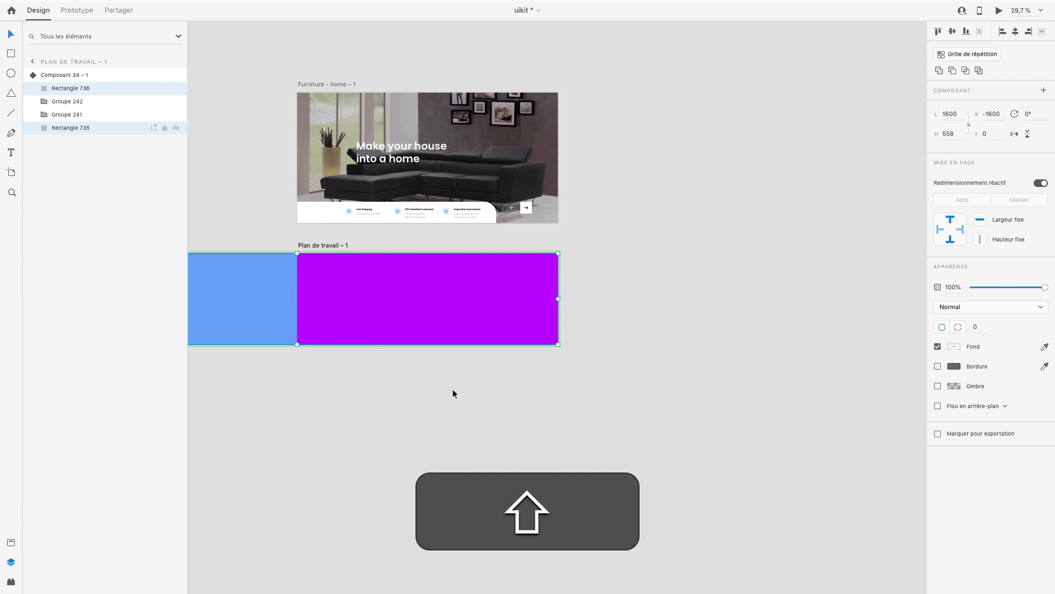
In the slide 1 state, reorder the purple rectangle below both arrow groups, directly above the blue rectangle
{"action": "left_click", "coordinate": [405, 374]}
{"action": "left_click", "coordinate": [511, 324]}
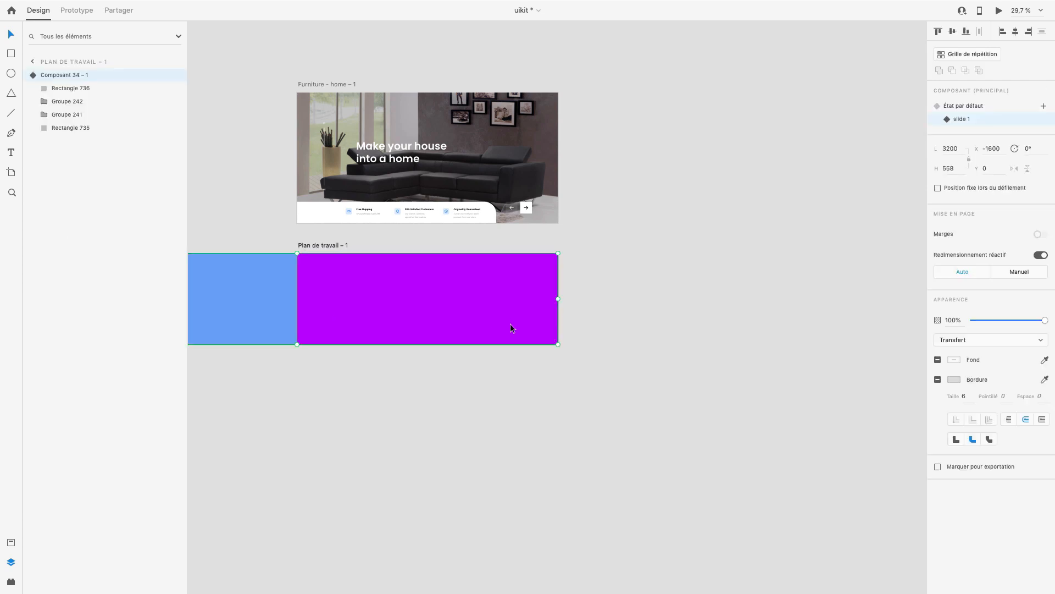
{"action": "scroll", "coordinate": [529, 329], "scroll_direction": "left", "scroll_amount": 5}
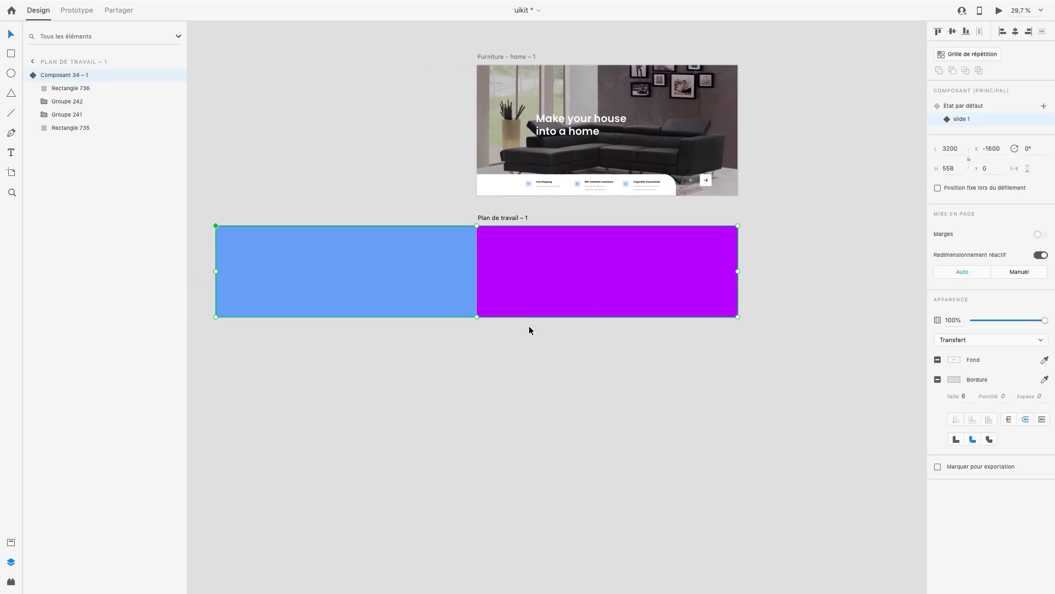
{"action": "left_click", "coordinate": [81, 89]}
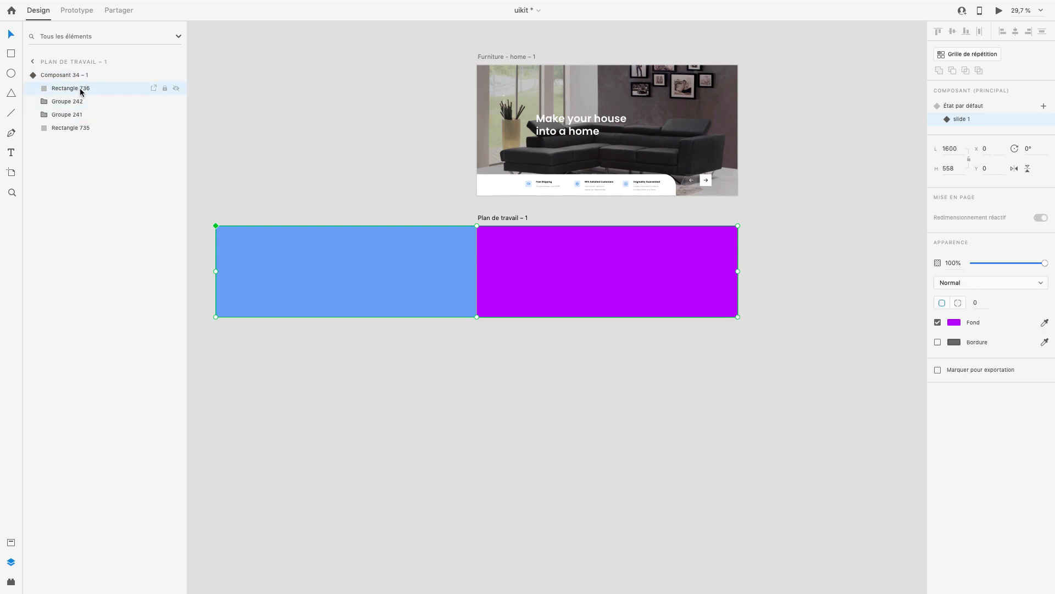
{"action": "left_click_drag", "start_coordinate": [71, 92], "coordinate": [74, 125]}
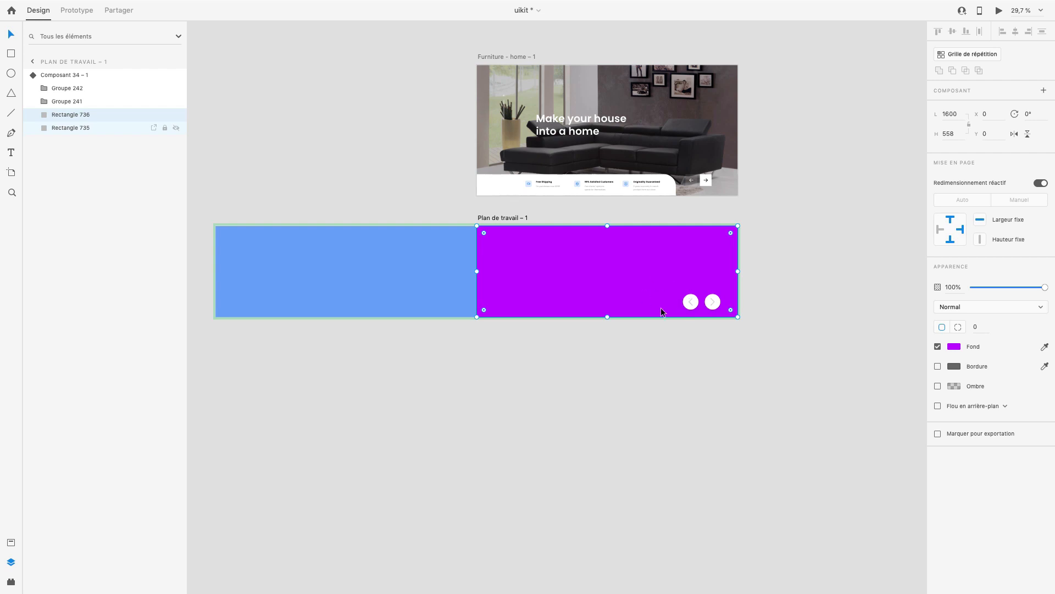
{"action": "left_click", "coordinate": [746, 360]}
{"action": "left_click", "coordinate": [549, 289]}
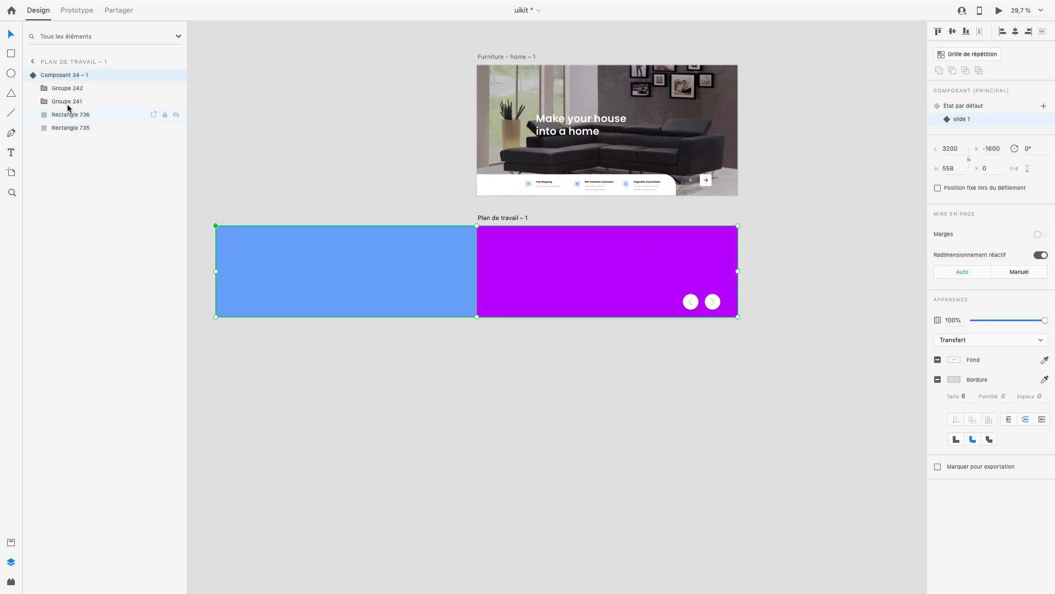
Apply the same layer order in the default state, with the purple rectangle below both arrow groups, and switch back to slide 1
{"action": "left_click", "coordinate": [984, 109]}
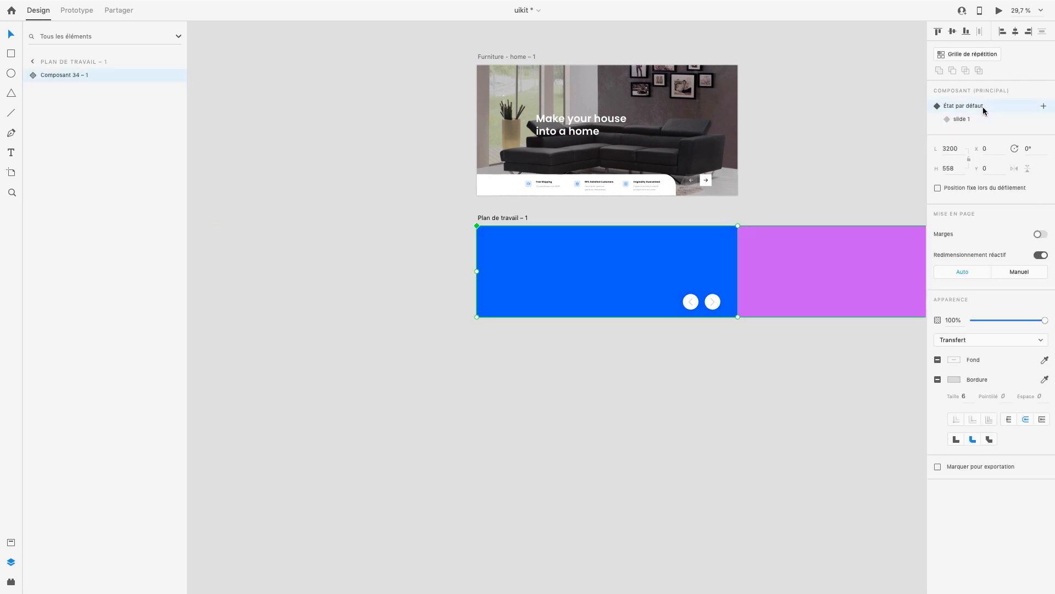
{"action": "left_click", "coordinate": [30, 78]}
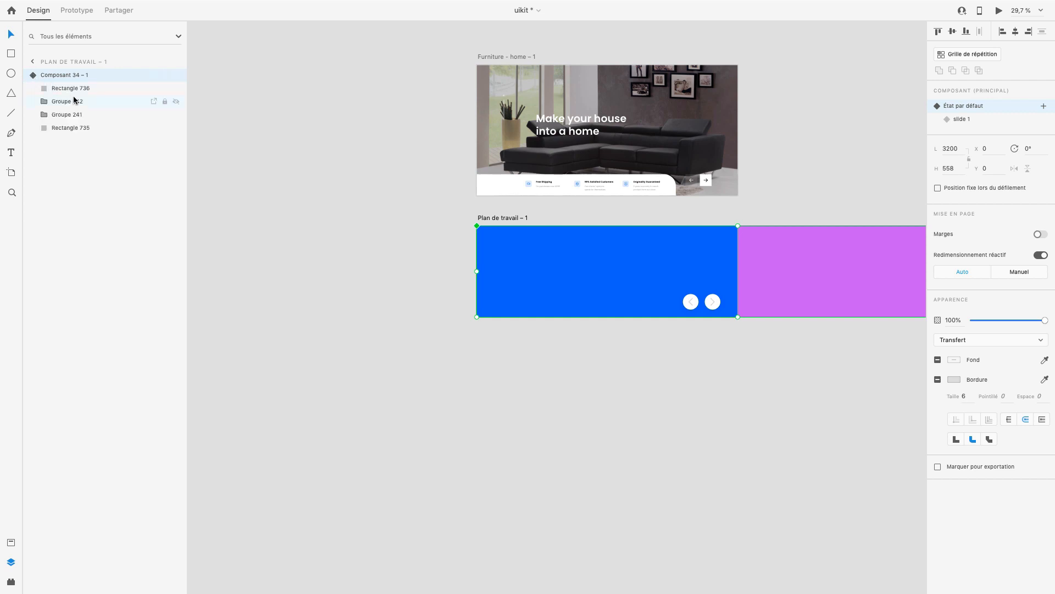
{"action": "left_click_drag", "start_coordinate": [79, 89], "coordinate": [76, 121]}
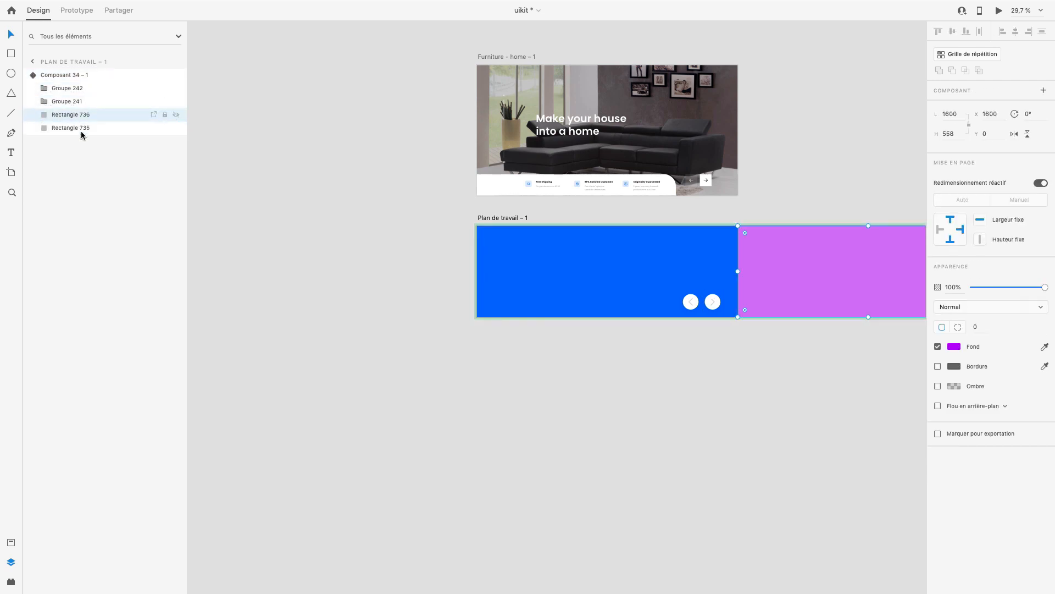
{"action": "left_click", "coordinate": [86, 163]}
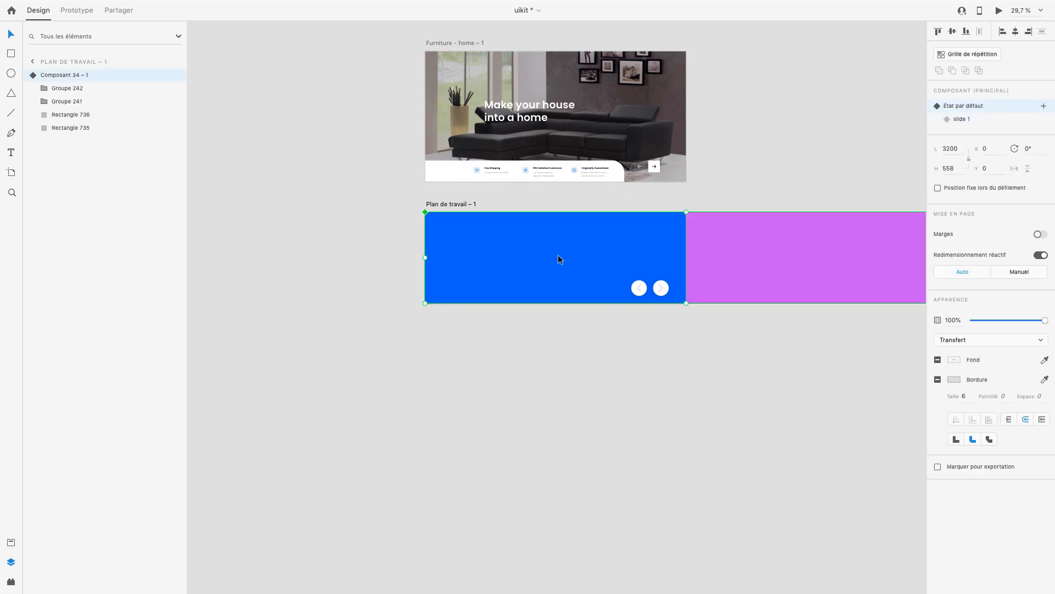
{"action": "left_click", "coordinate": [967, 120]}
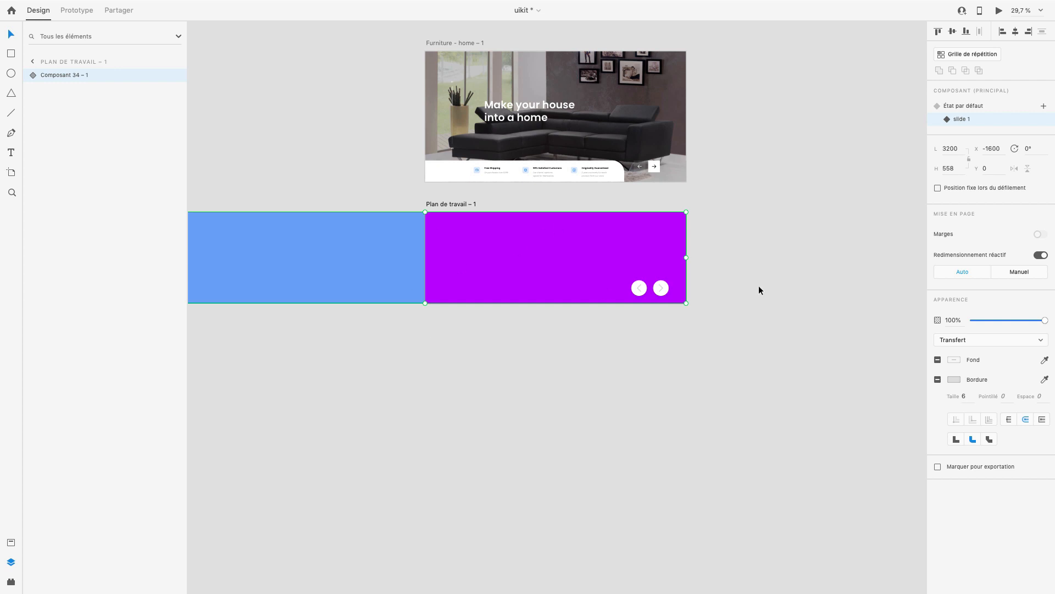
In prototype mode, add an interaction to the right arrow button of the component's default state
{"action": "left_click", "coordinate": [77, 10]}
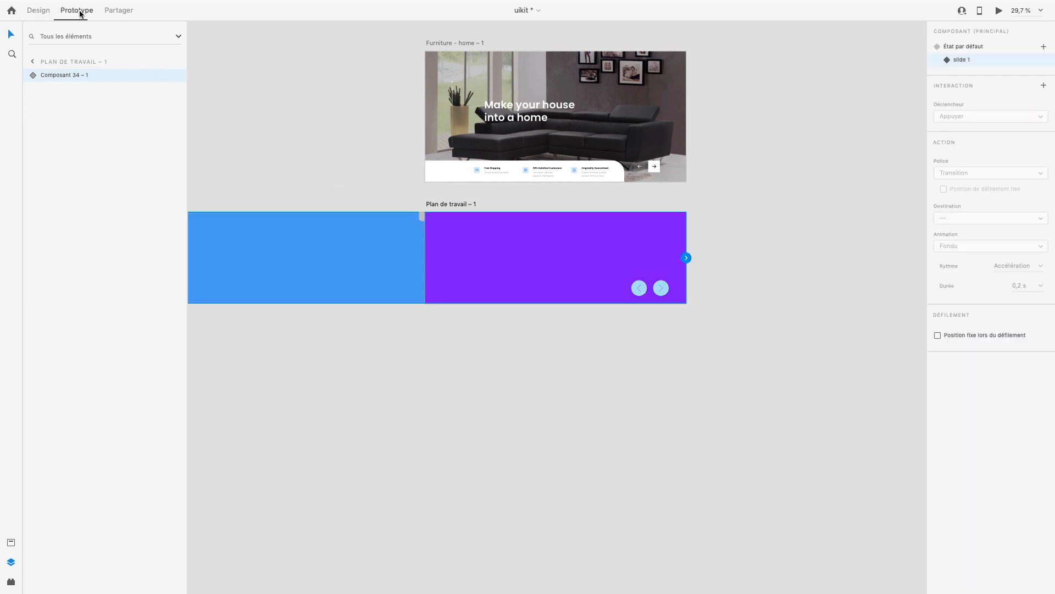
{"action": "left_click", "coordinate": [965, 47]}
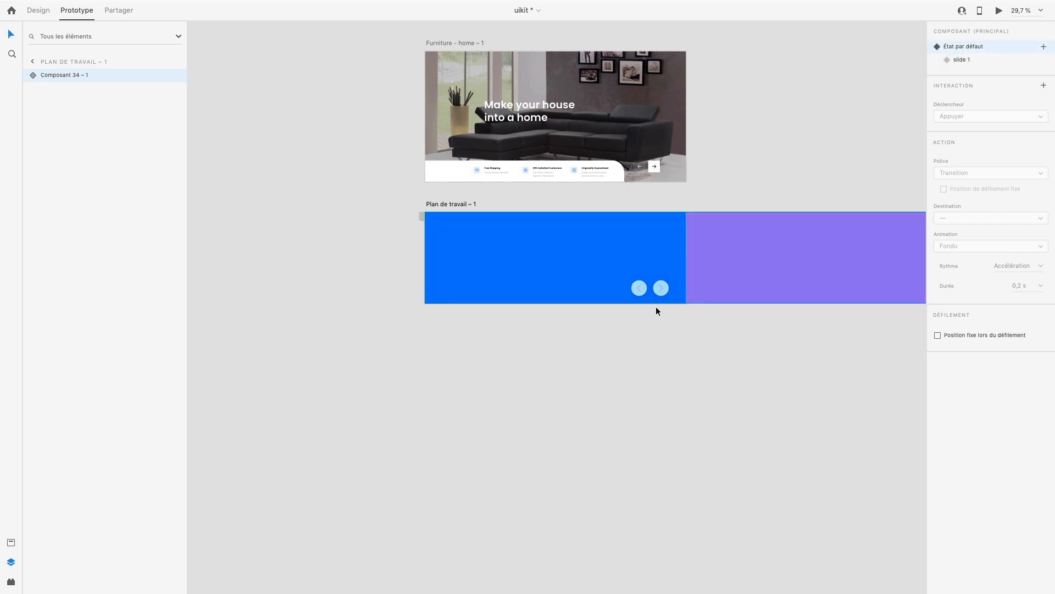
{"action": "scroll", "coordinate": [657, 307], "scroll_direction": "up", "scroll_amount": 5}
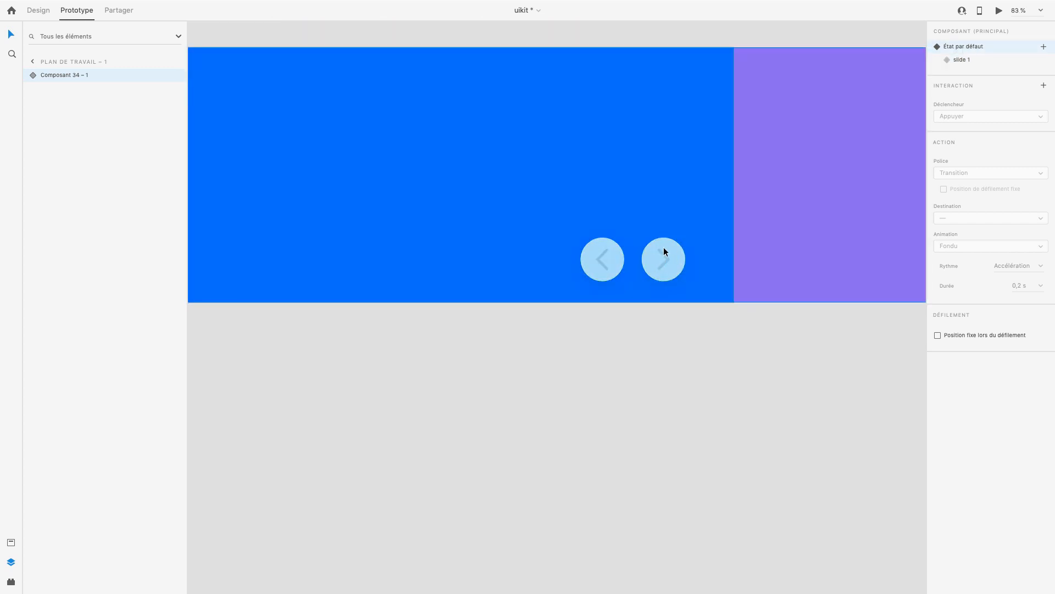
{"action": "double_click", "coordinate": [679, 260]}
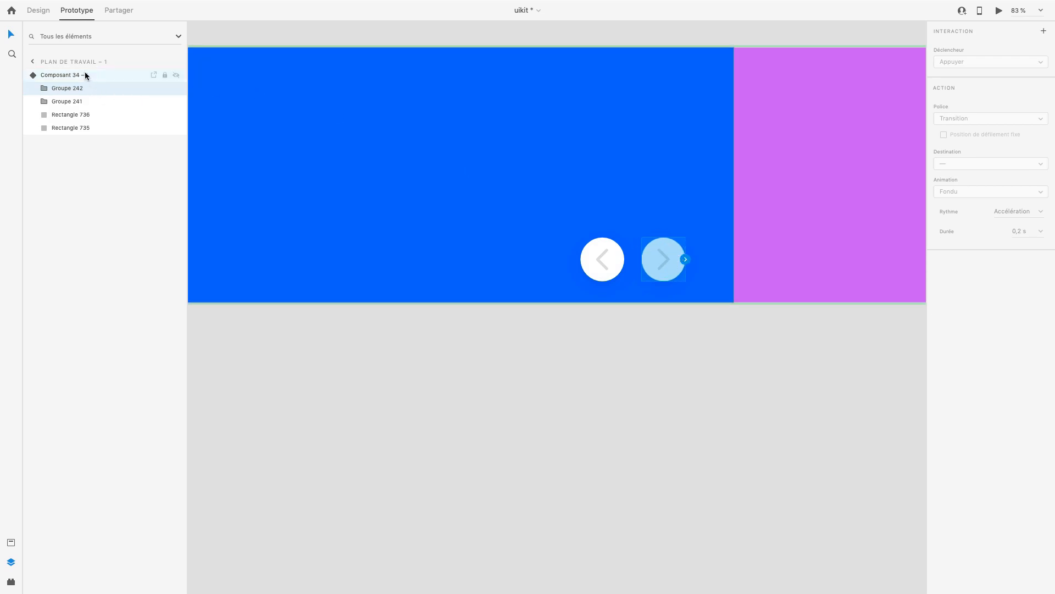
{"action": "left_click", "coordinate": [33, 75]}
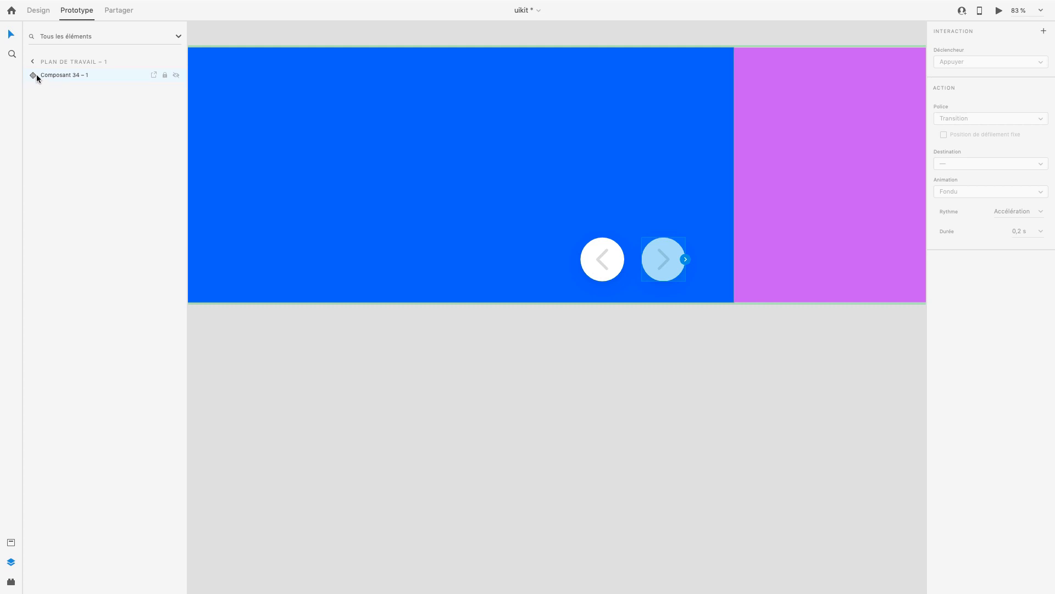
{"action": "left_click", "coordinate": [34, 75]}
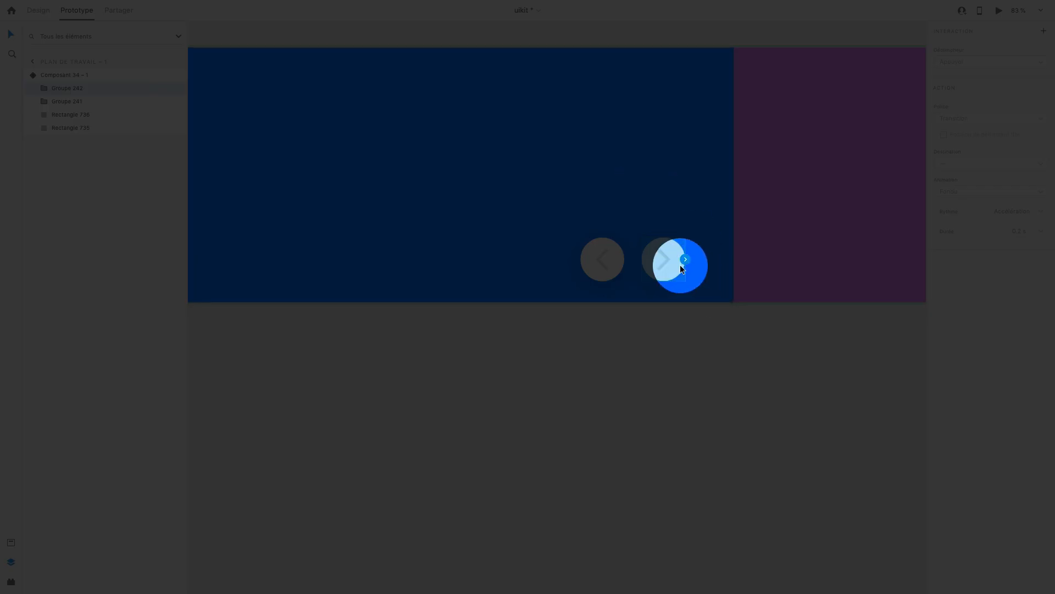
{"action": "left_click", "coordinate": [685, 260]}
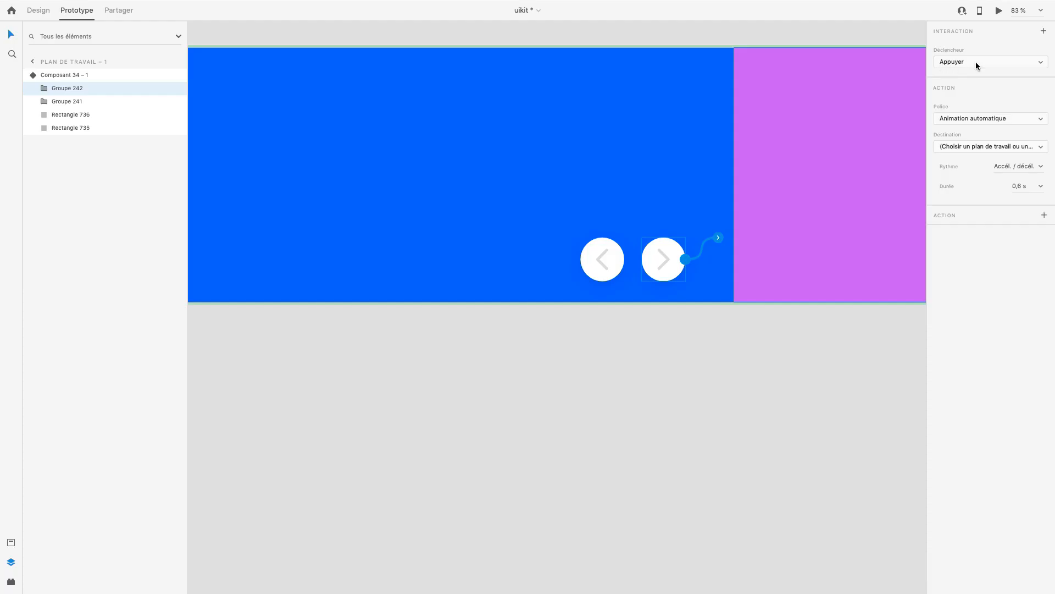
Keep the right arrow's interaction on tap with auto-animate, and set its destination to the slide 1 state
{"action": "left_click", "coordinate": [993, 61]}
{"action": "left_click", "coordinate": [993, 62]}
{"action": "left_click", "coordinate": [998, 119]}
{"action": "left_click", "coordinate": [1002, 121]}
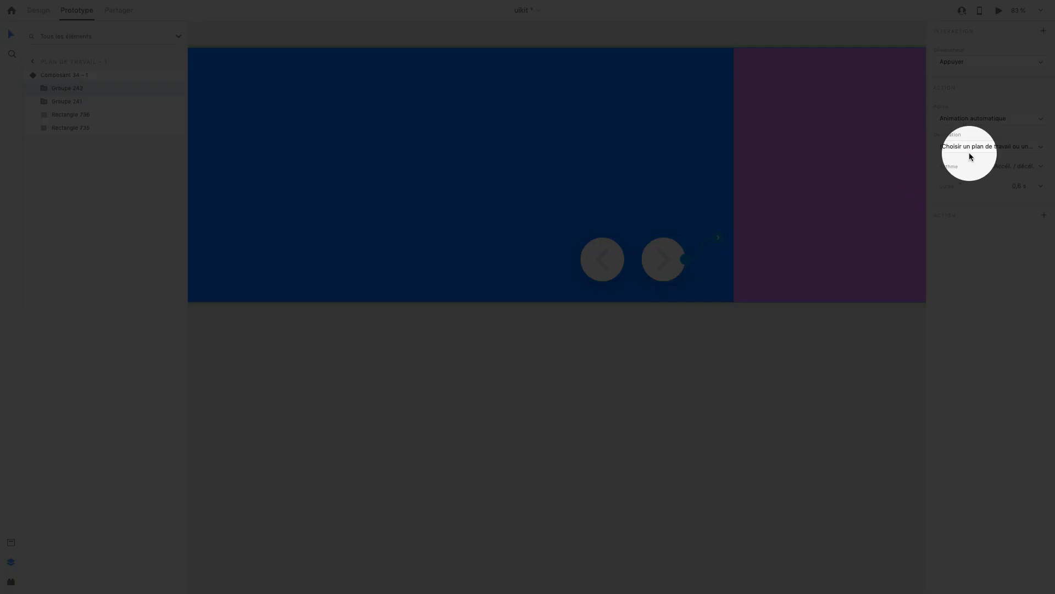
{"action": "left_click", "coordinate": [974, 146]}
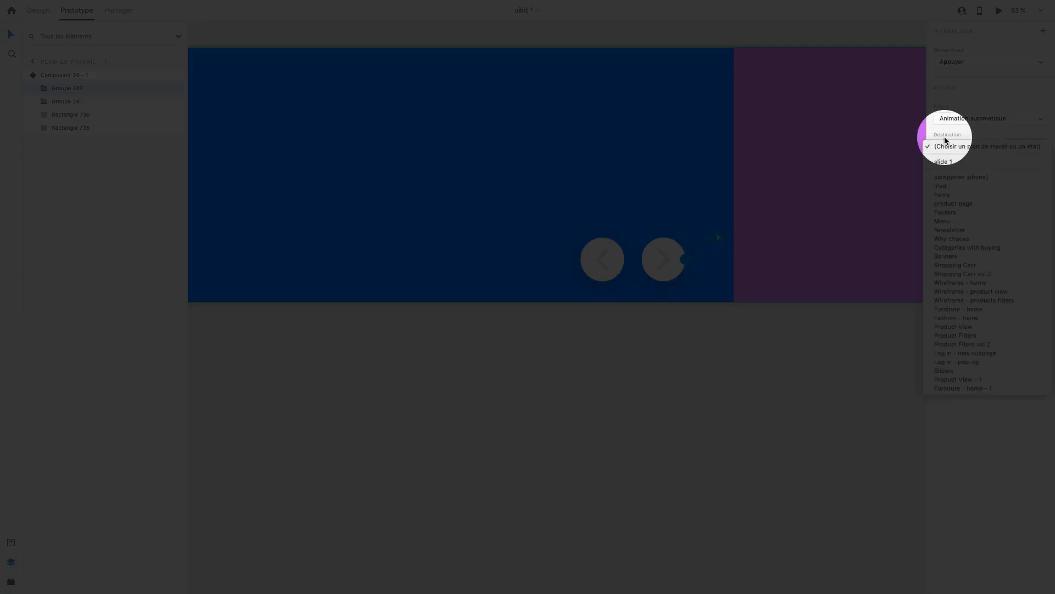
{"action": "left_click", "coordinate": [968, 162]}
Keep ease in-out (Accél. / décél.) easing for the right arrow's transition and set its duration to 0.8 s
{"action": "left_click", "coordinate": [1044, 168]}
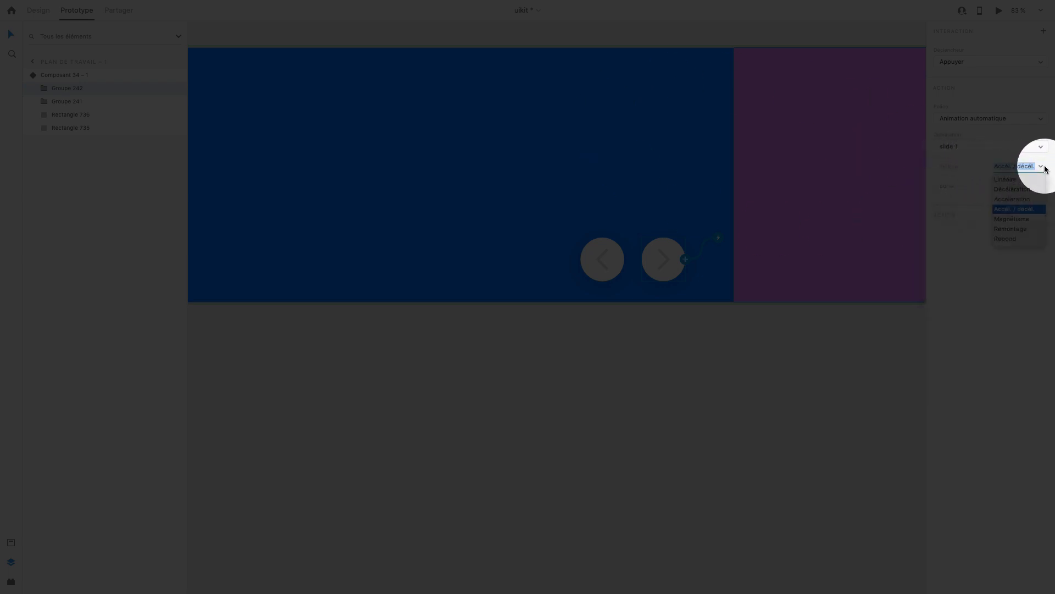
{"action": "left_click", "coordinate": [1029, 209]}
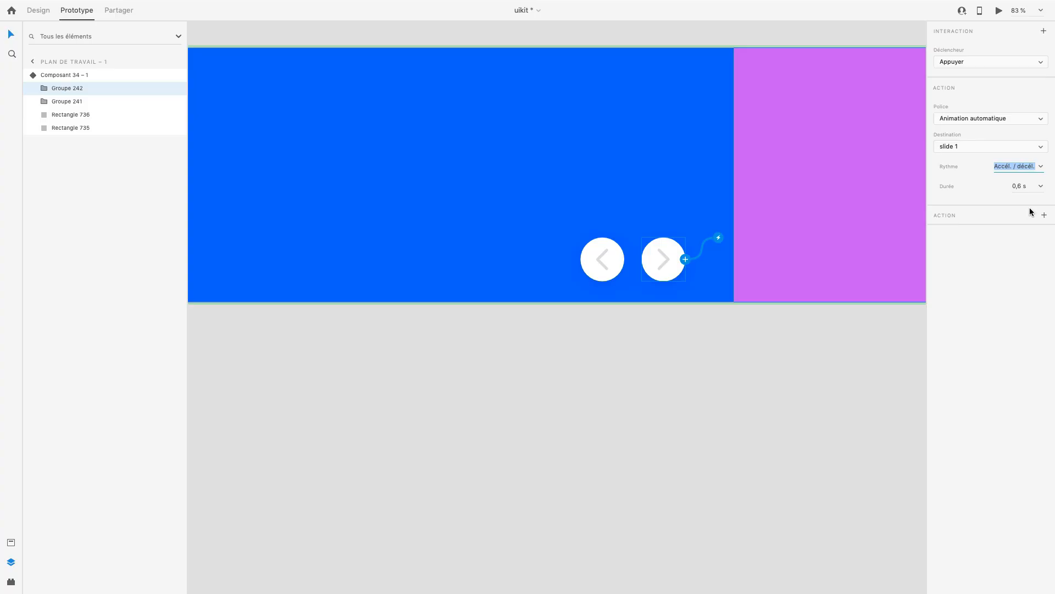
{"action": "left_click", "coordinate": [1042, 187]}
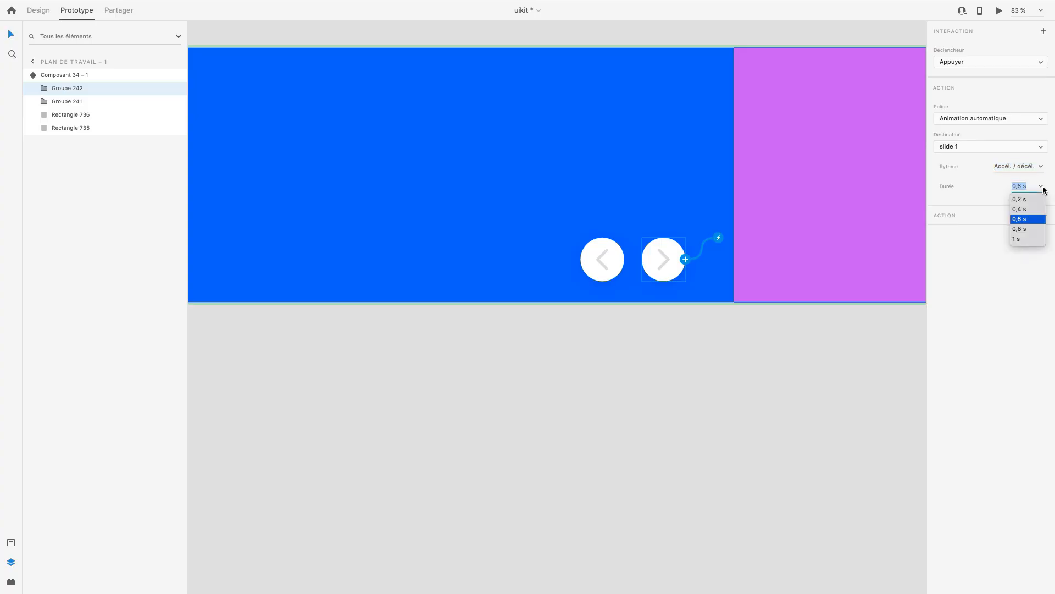
{"action": "left_click", "coordinate": [1034, 231]}
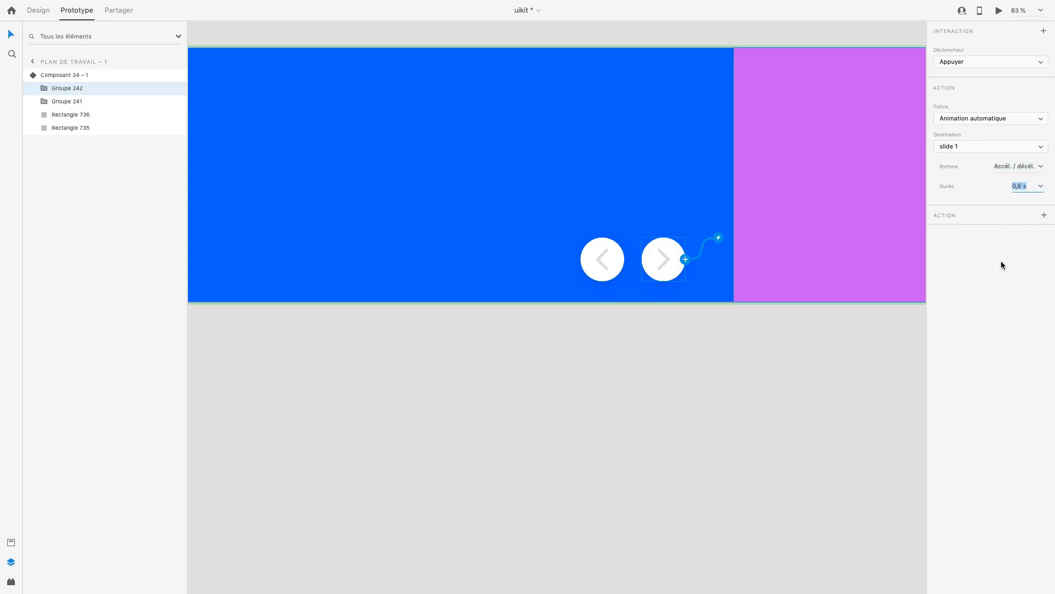
{"action": "left_click", "coordinate": [704, 355]}
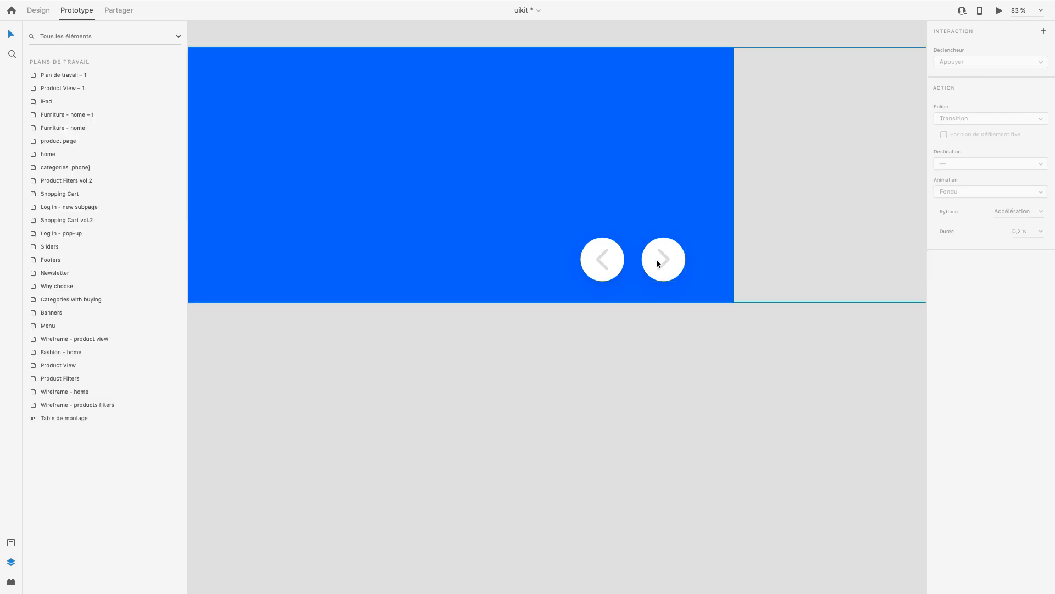
In the slide 1 state, give the left arrow group a tap interaction that auto-animates to the default state
{"action": "left_click", "coordinate": [605, 152]}
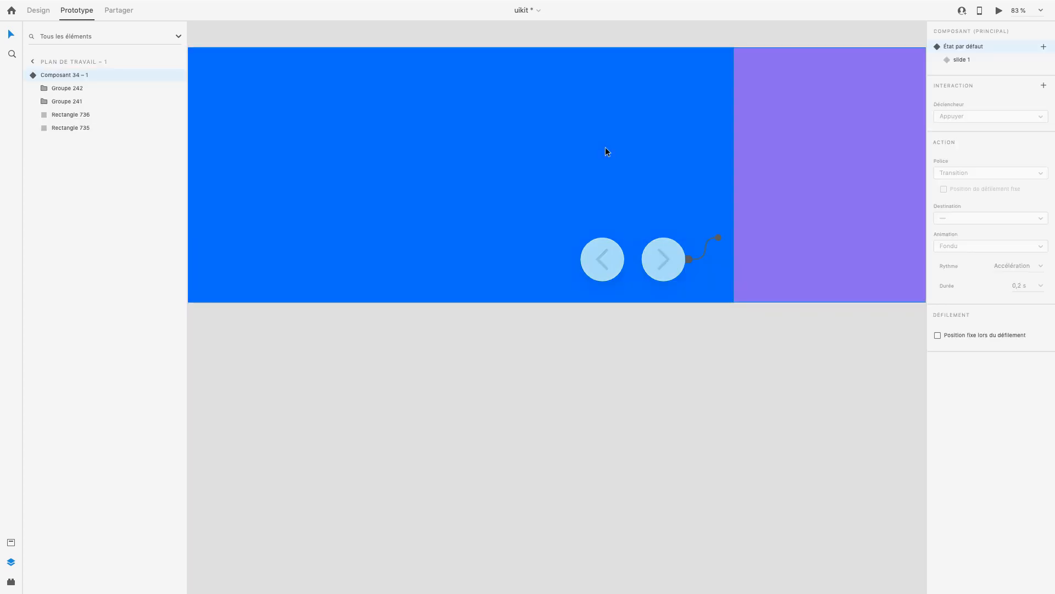
{"action": "left_click", "coordinate": [977, 63]}
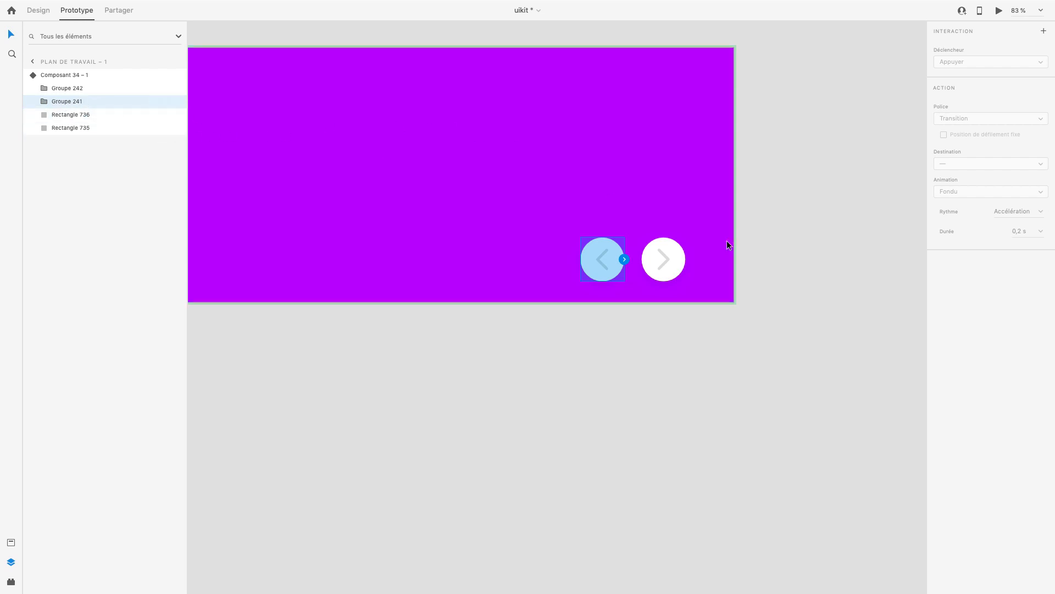
{"action": "left_click", "coordinate": [627, 261]}
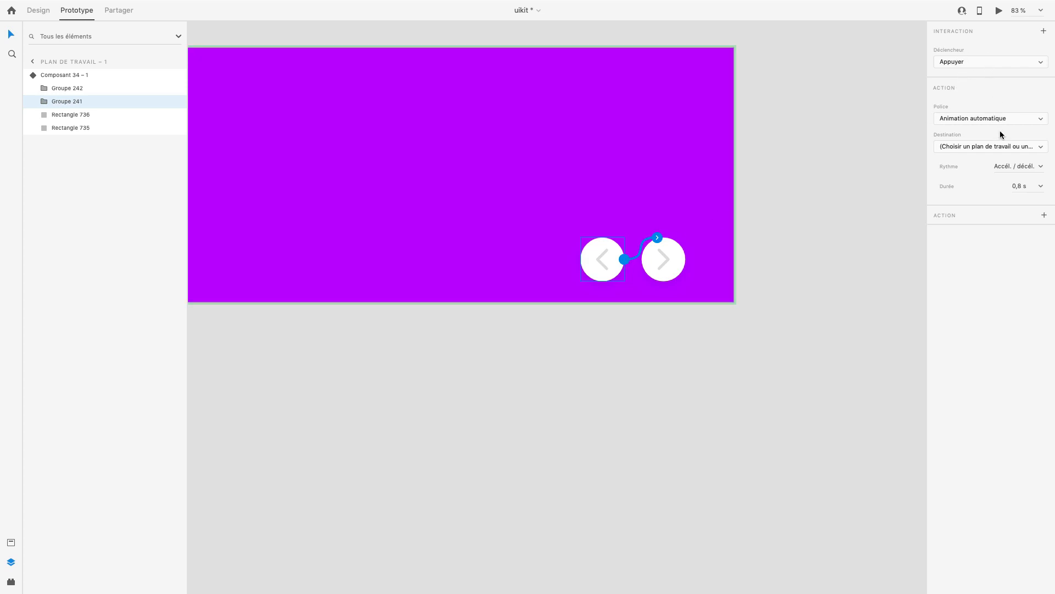
{"action": "left_click", "coordinate": [1002, 148]}
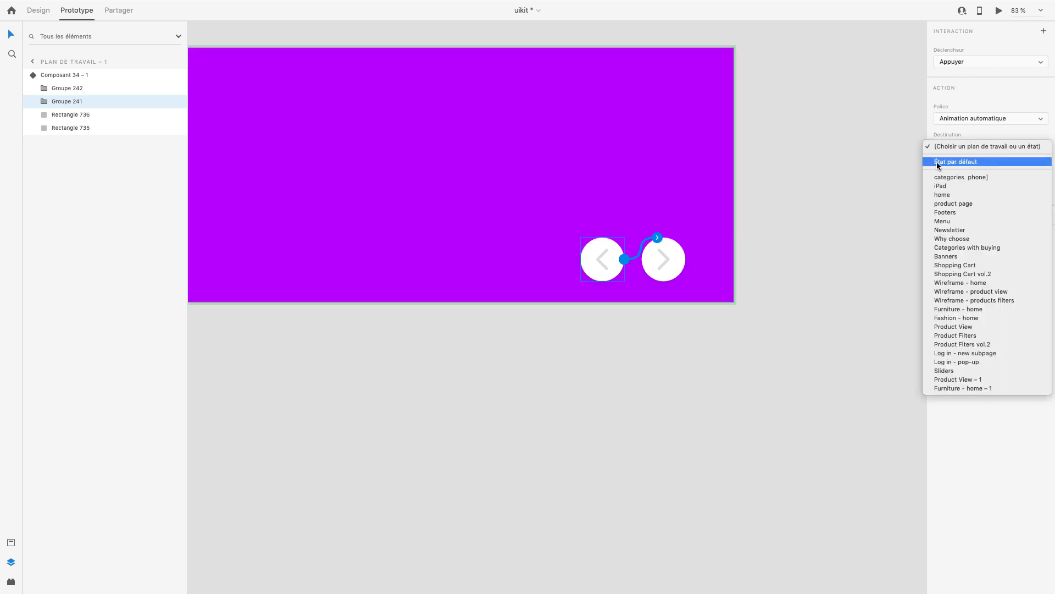
{"action": "left_click", "coordinate": [965, 164]}
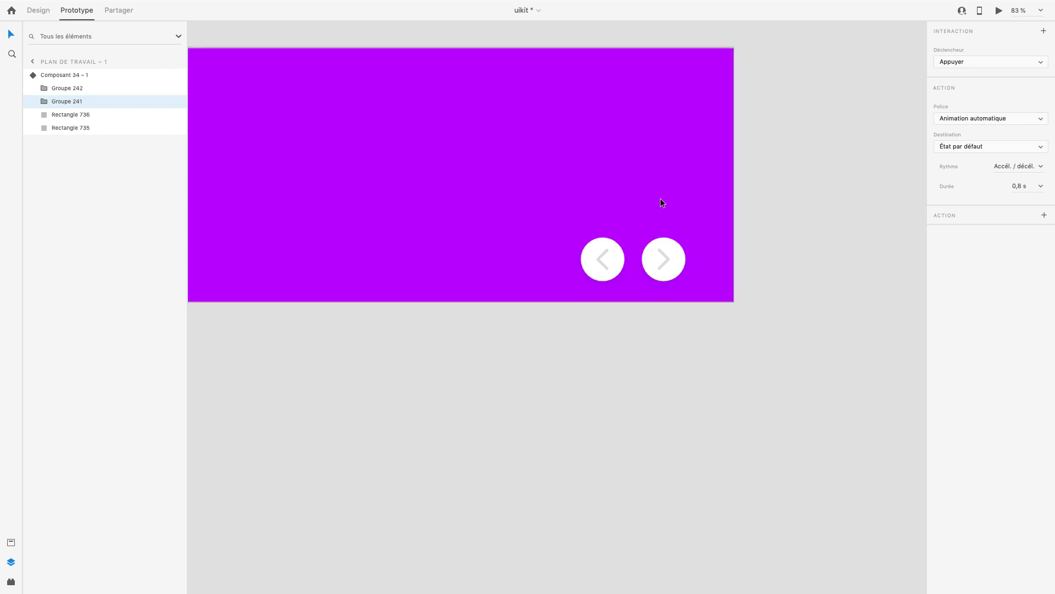
Select the whole carousel component and return it to its default state
{"action": "scroll", "coordinate": [661, 202], "scroll_direction": "down", "scroll_amount": 5}
{"action": "scroll", "coordinate": [661, 202], "scroll_direction": "left", "scroll_amount": 2}
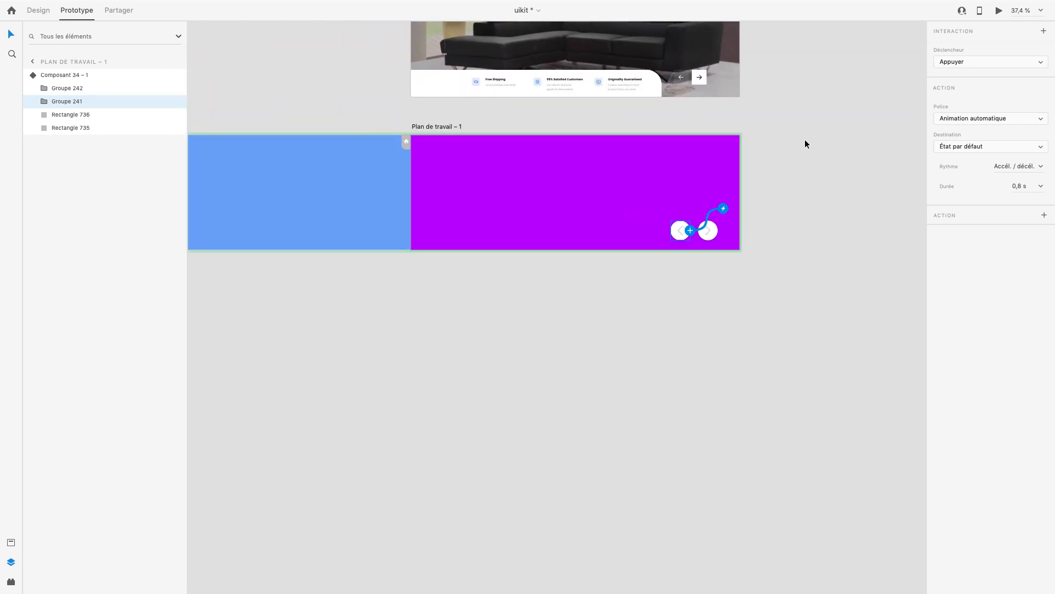
{"action": "left_click", "coordinate": [48, 76]}
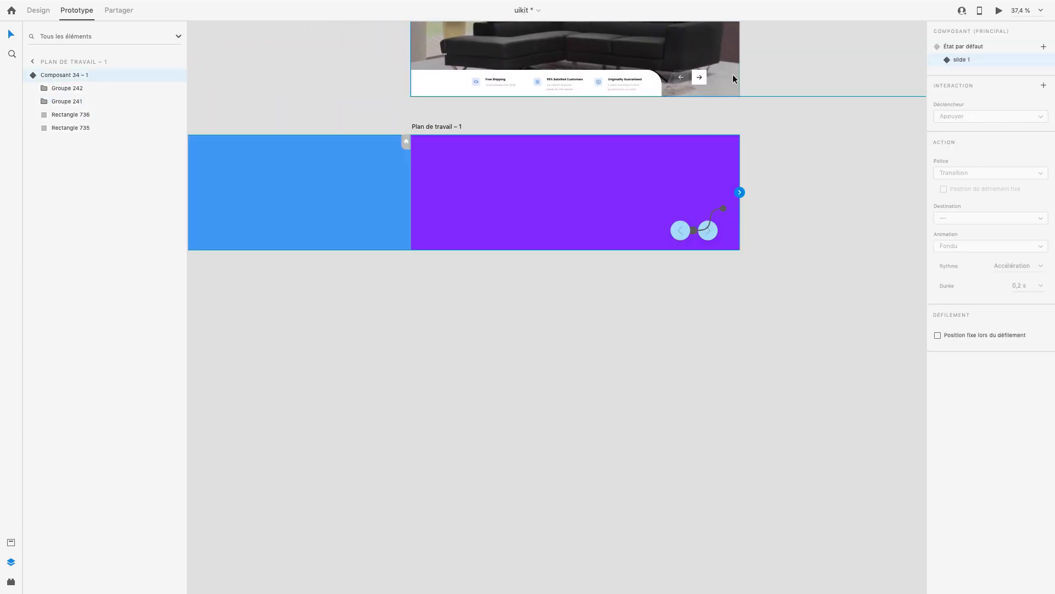
{"action": "left_click", "coordinate": [968, 48]}
Preview the prototype, test the slide transitions with both arrow buttons, and return to the editor
{"action": "left_click", "coordinate": [998, 10]}
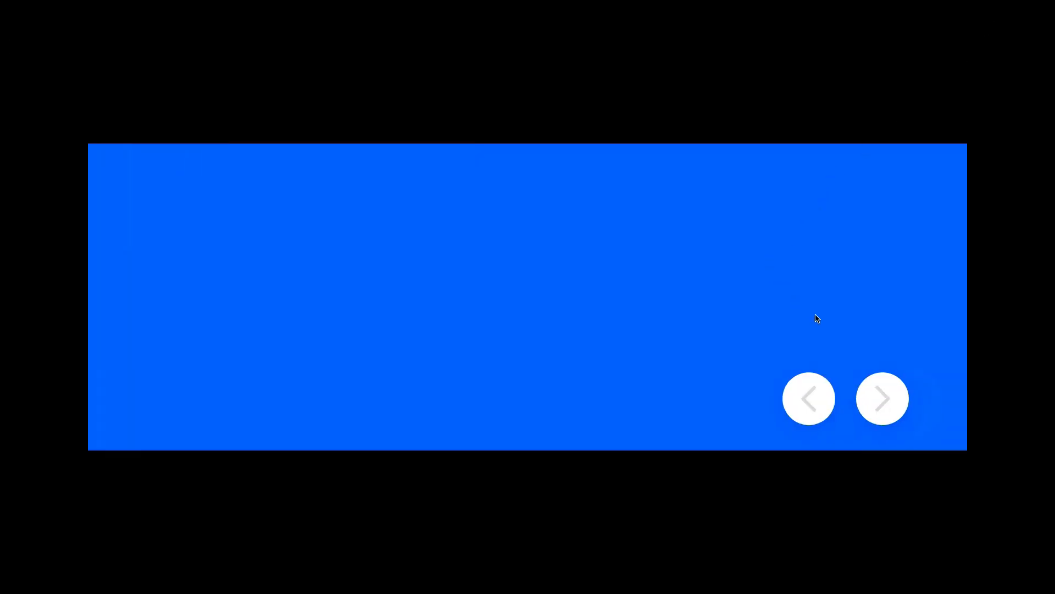
{"action": "left_click", "coordinate": [892, 399]}
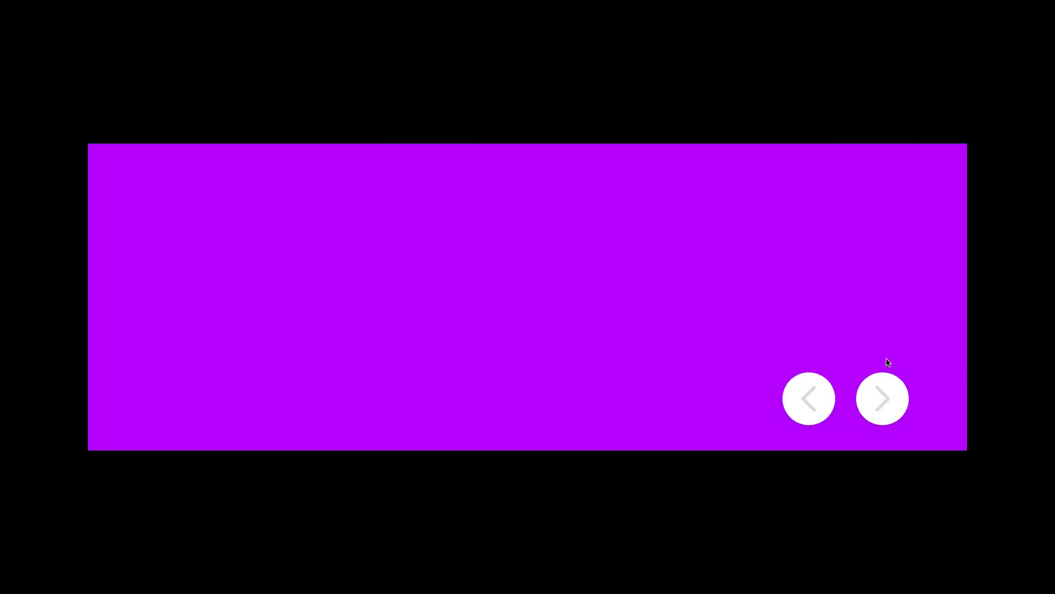
{"action": "left_click", "coordinate": [807, 394]}
{"action": "left_click", "coordinate": [880, 395]}
{"action": "left_click", "coordinate": [817, 396]}
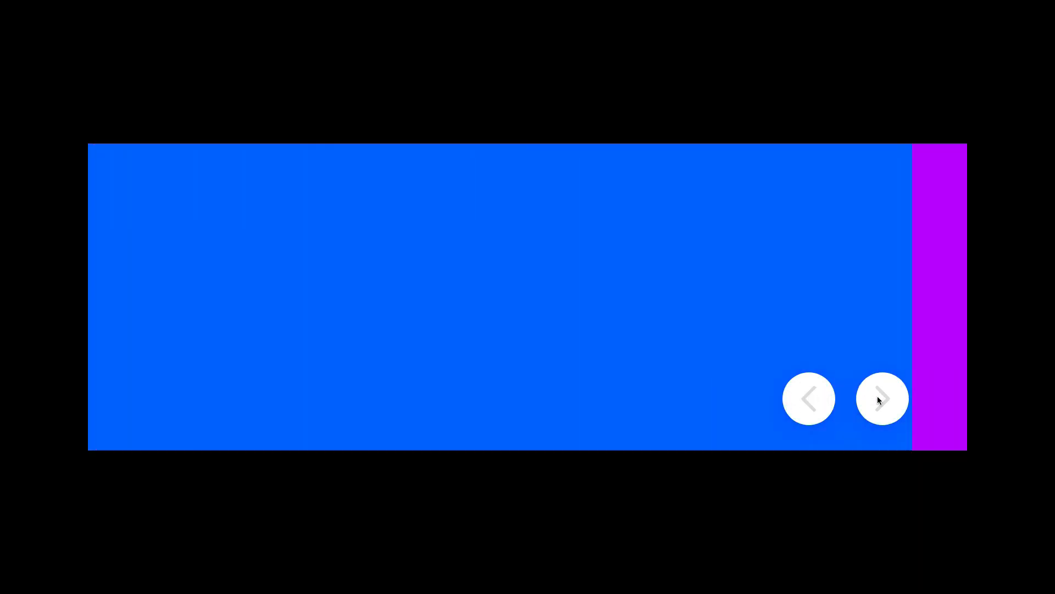
{"action": "key", "text": "ctrl+Left"}
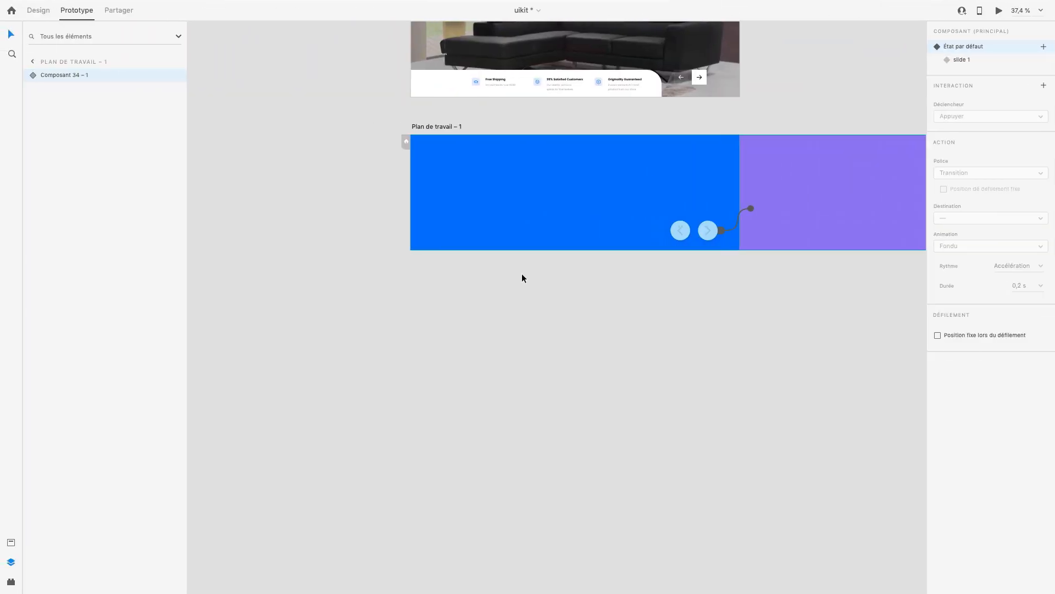
In design mode, extend the carousel artboard downward to a height of 1570, leaving blank space below the slide
{"action": "scroll", "coordinate": [740, 204], "scroll_direction": "up", "scroll_amount": 1}
{"action": "left_click", "coordinate": [453, 172]}
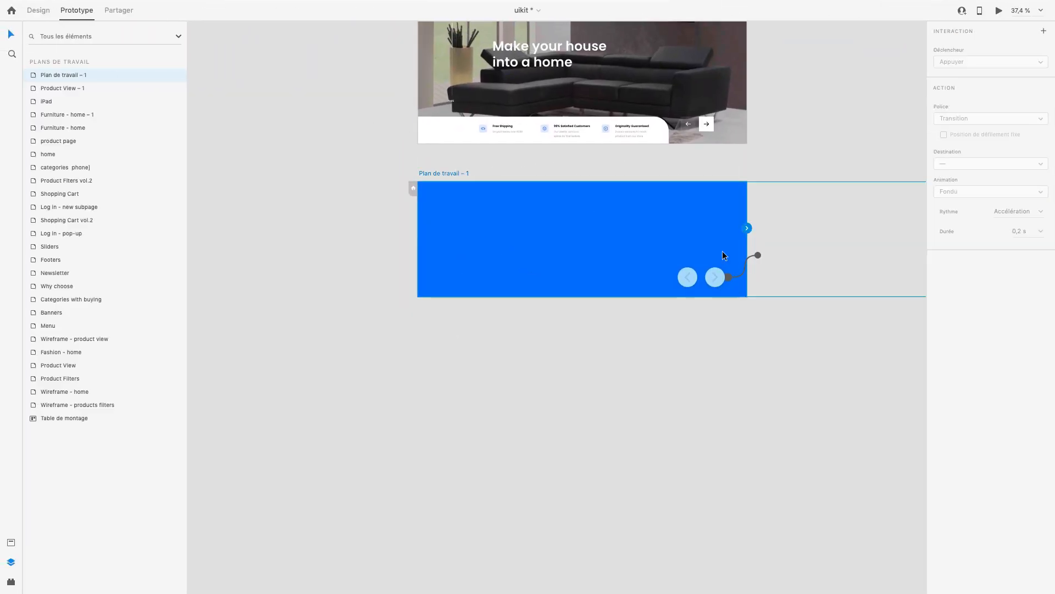
{"action": "scroll", "coordinate": [559, 248], "scroll_direction": "right", "scroll_amount": 2}
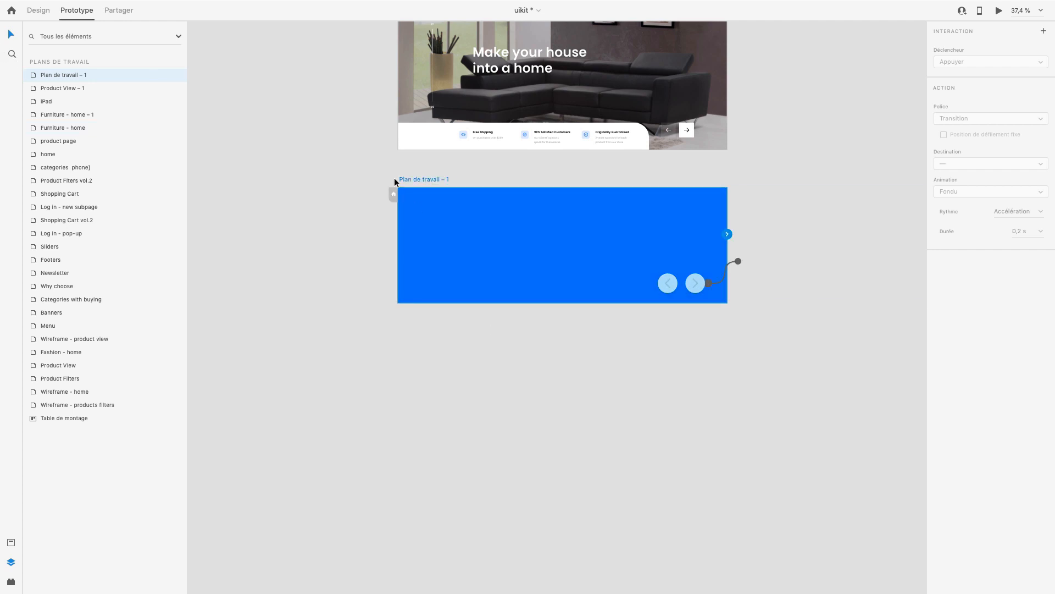
{"action": "left_click", "coordinate": [37, 11]}
{"action": "left_click_drag", "start_coordinate": [563, 302], "coordinate": [564, 515]}
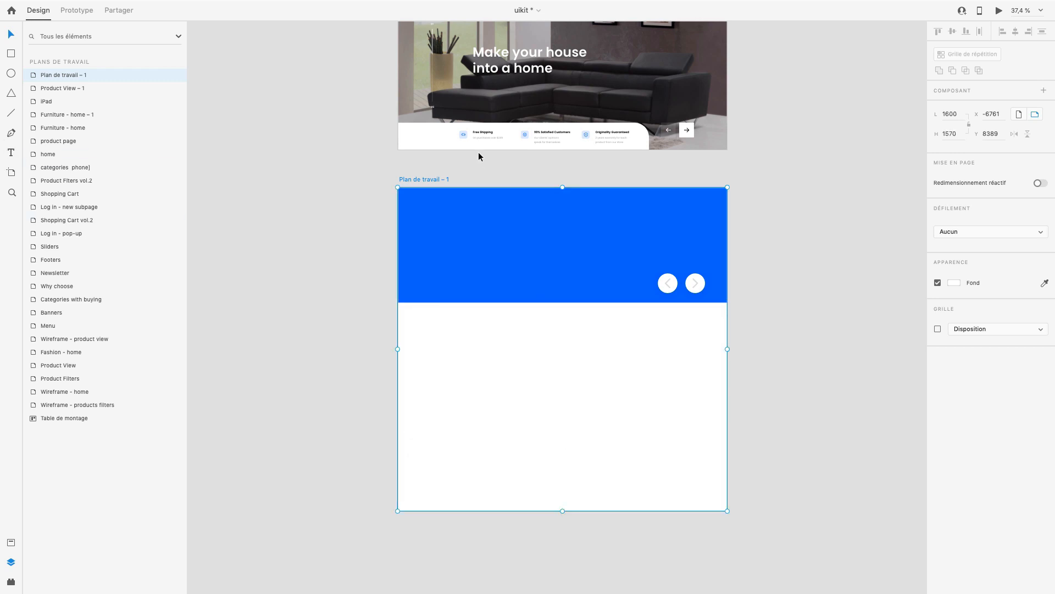
{"action": "left_click", "coordinate": [531, 65]}
{"action": "left_click_drag", "start_coordinate": [526, 61], "coordinate": [510, 302]}
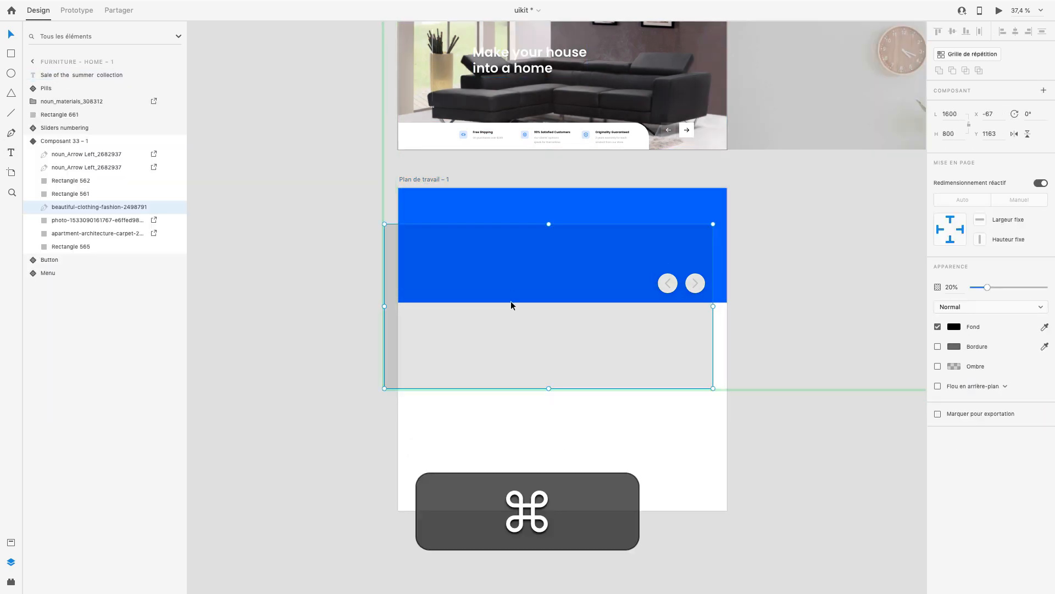
{"action": "key", "text": "super+z"}
Copy the "Make your house into a home" heading into the white area below the slide, filled #171717, at about X 98, Y 649
{"action": "left_click_drag", "start_coordinate": [492, 67], "coordinate": [464, 367]}
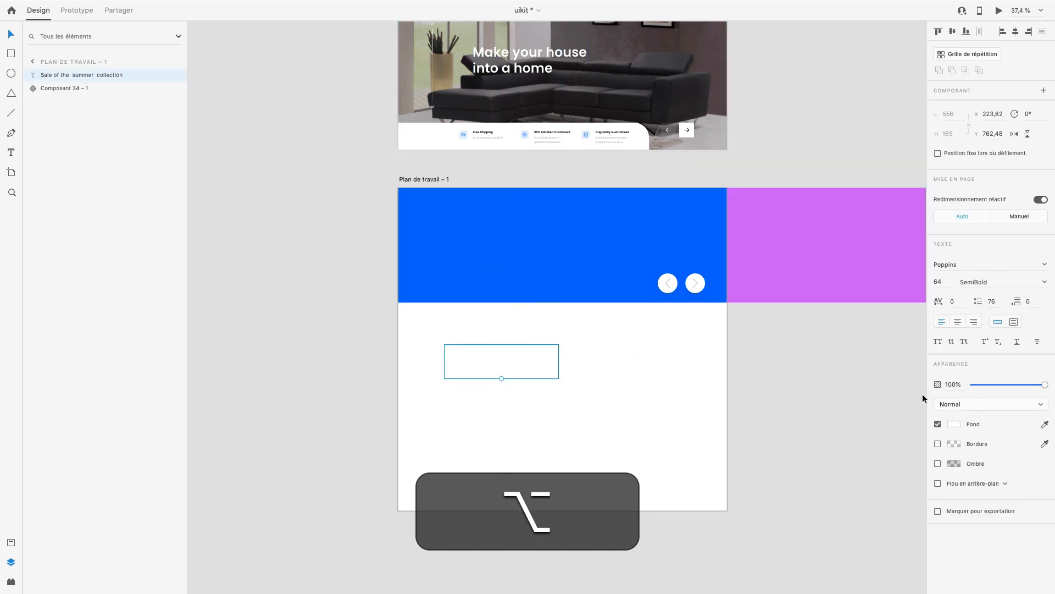
{"action": "left_click", "coordinate": [956, 424]}
{"action": "left_click_drag", "start_coordinate": [880, 405], "coordinate": [845, 448]}
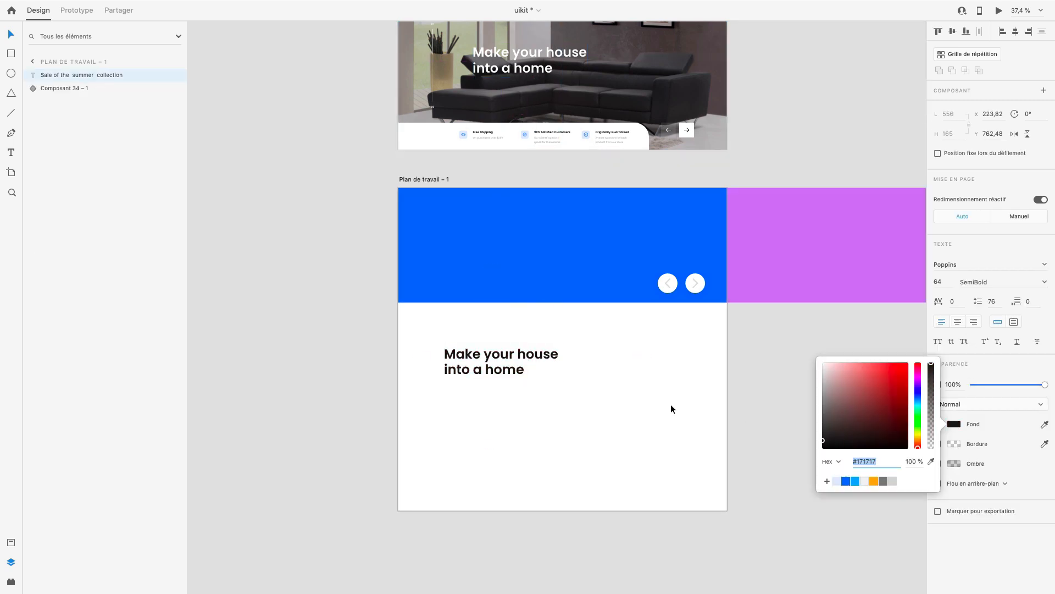
{"action": "left_click", "coordinate": [670, 405]}
{"action": "left_click", "coordinate": [503, 365]}
{"action": "left_click", "coordinate": [572, 341]}
Preview the extended artboard and test the carousel's arrows above the heading, then close the preview
{"action": "key", "text": "super+Return"}
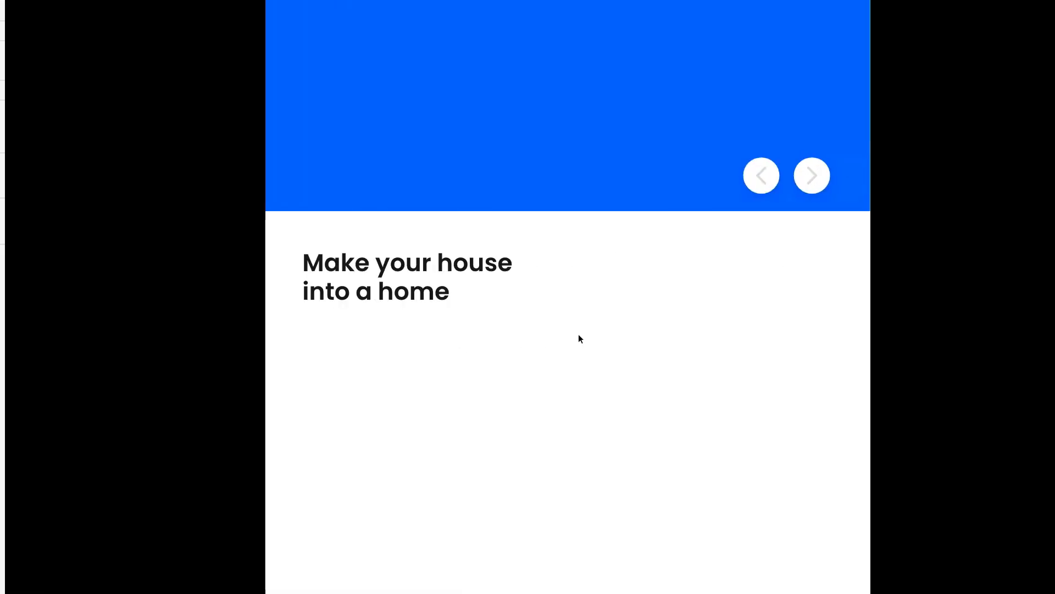
{"action": "left_click", "coordinate": [770, 175]}
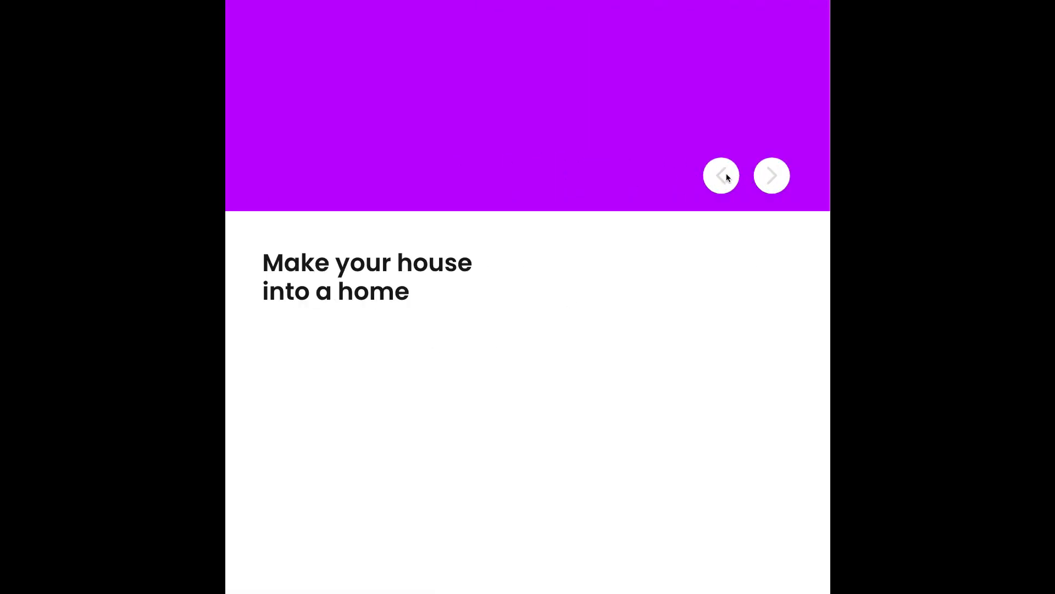
{"action": "left_click", "coordinate": [721, 174]}
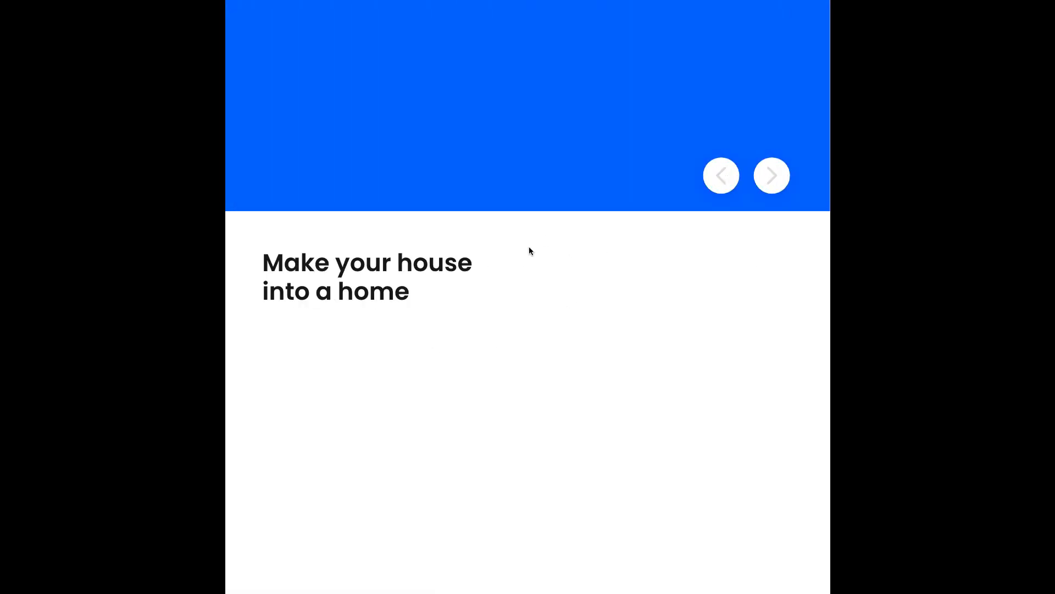
{"action": "key", "text": "Escape"}
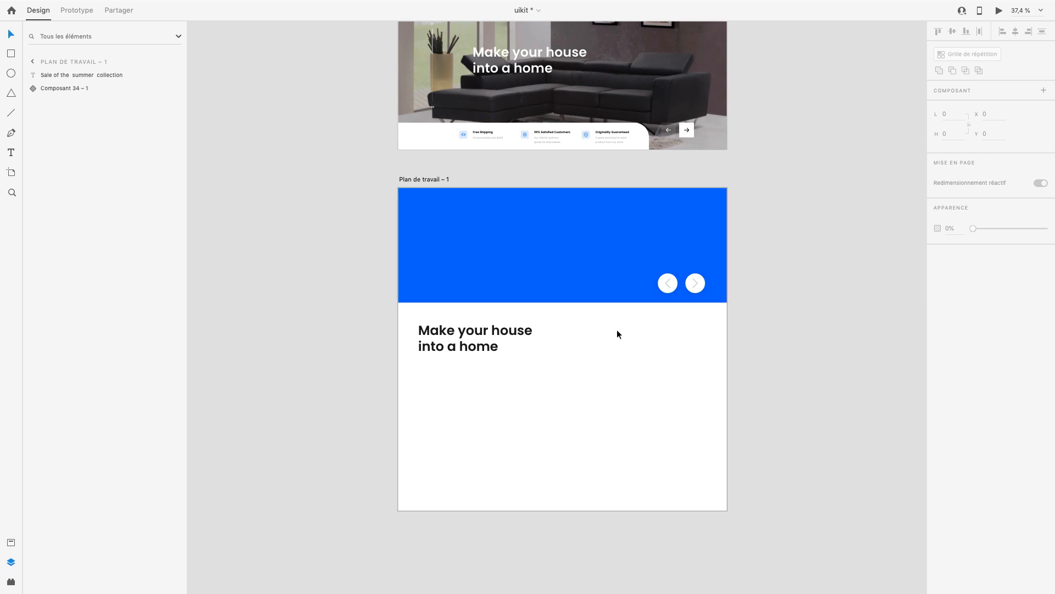
Duplicate the carousel artboard and place the copy beside the original
{"action": "scroll", "coordinate": [560, 289], "scroll_direction": "down", "scroll_amount": 3}
{"action": "left_click", "coordinate": [385, 182]}
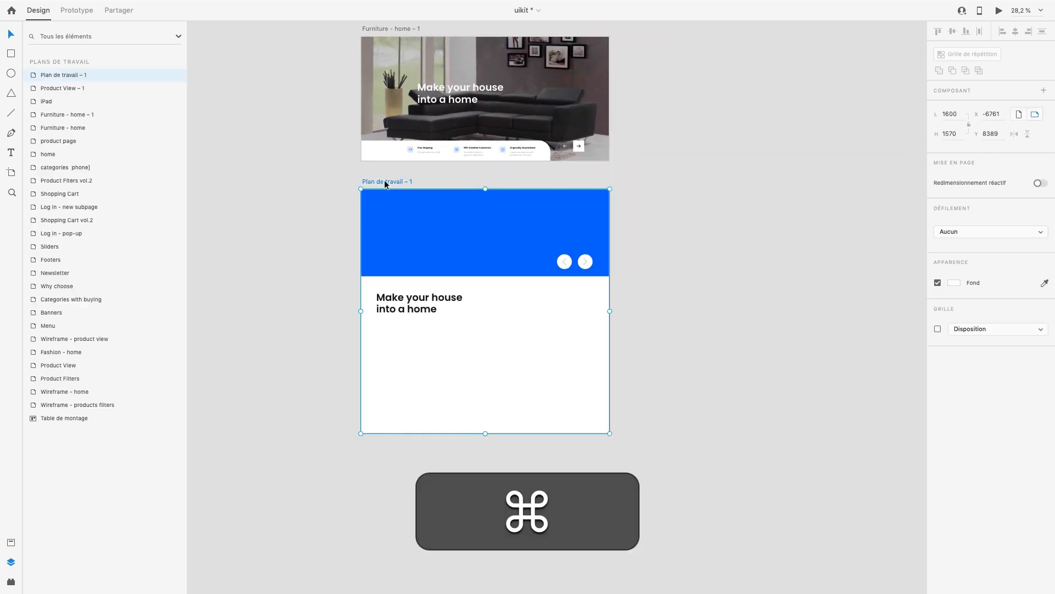
{"action": "left_click_drag", "start_coordinate": [384, 179], "coordinate": [628, 176]}
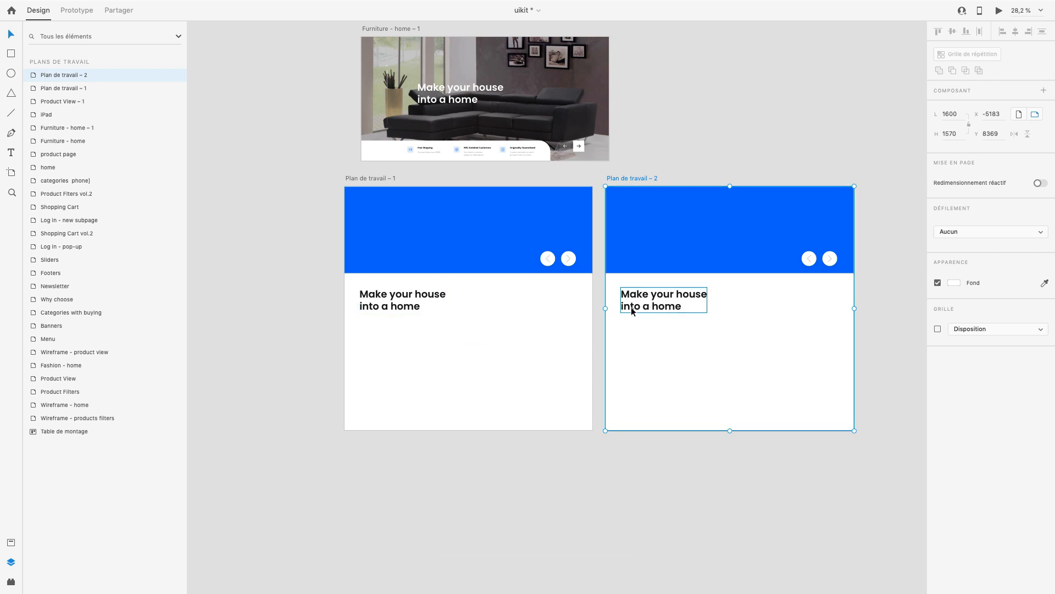
Append "regerg" to the heading text on the original carousel artboard
{"action": "double_click", "coordinate": [437, 316]}
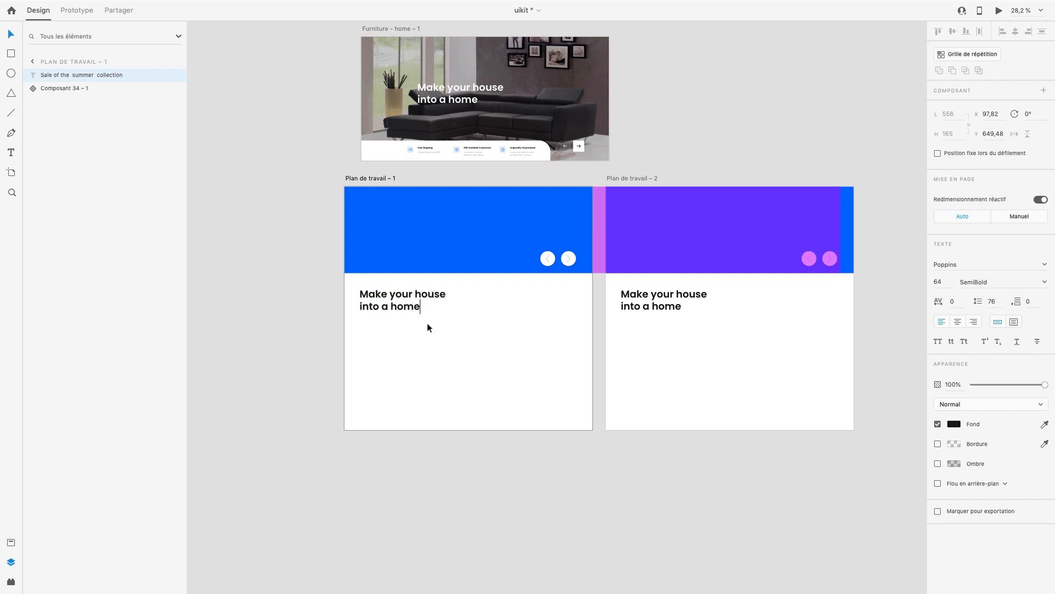
{"action": "key", "text": "Escape"}
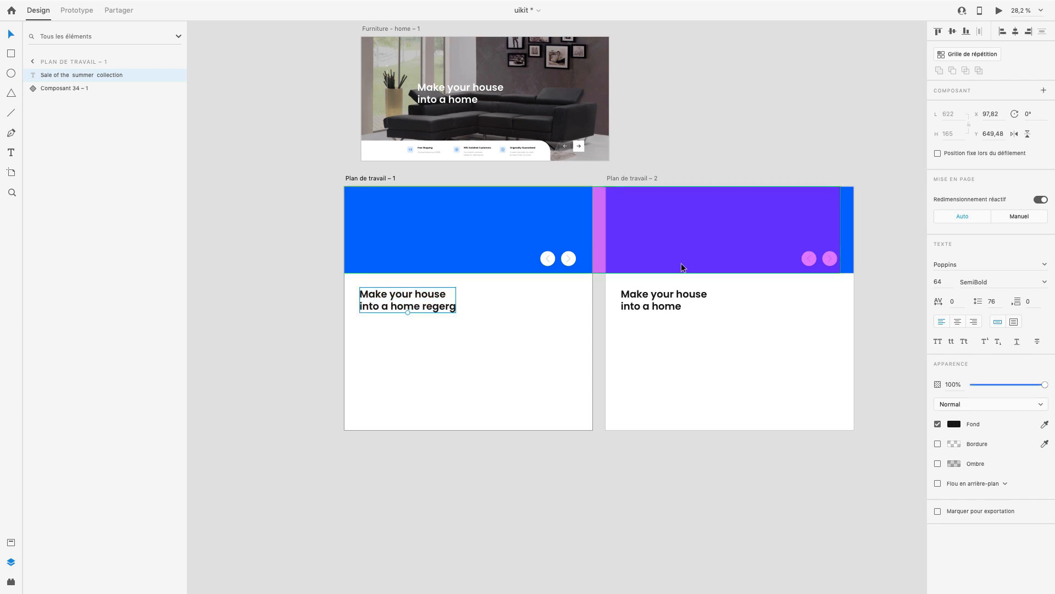
Delete the duplicated artboard next to the original carousel artboard
{"action": "left_click_drag", "start_coordinate": [744, 333], "coordinate": [642, 279]}
{"action": "left_click", "coordinate": [713, 315]}
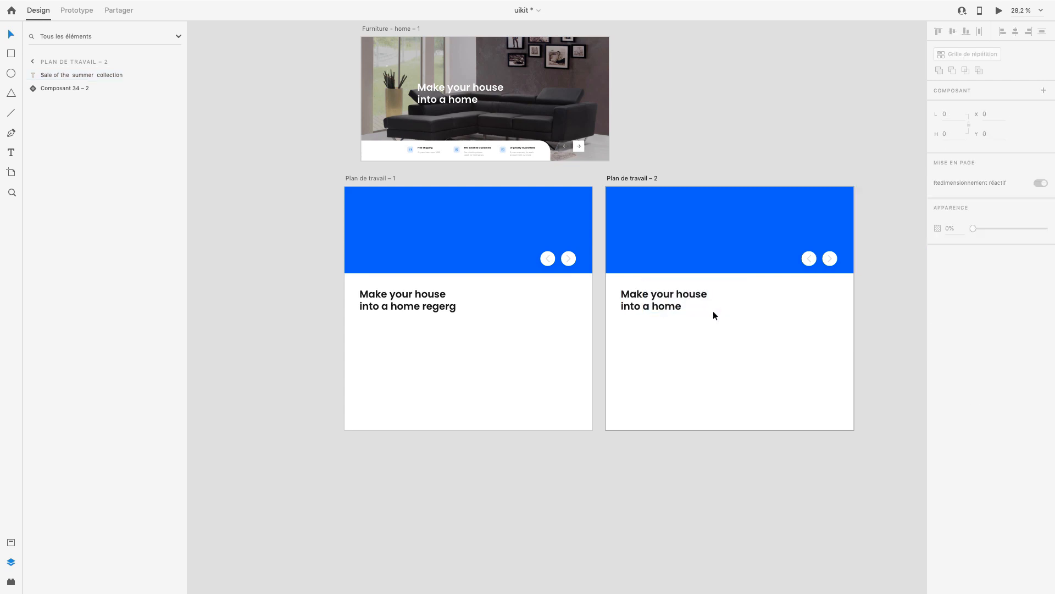
{"action": "left_click", "coordinate": [640, 177]}
{"action": "key", "text": "Delete"}
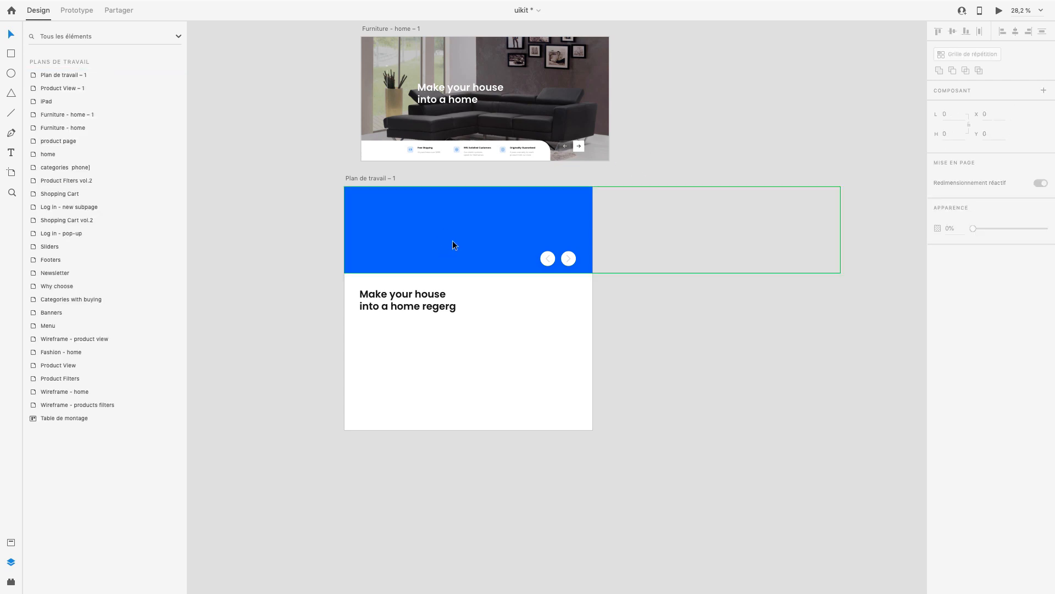
{"action": "scroll", "coordinate": [514, 278], "scroll_direction": "left", "scroll_amount": 1}
{"action": "scroll", "coordinate": [513, 279], "scroll_direction": "up", "scroll_amount": 5}
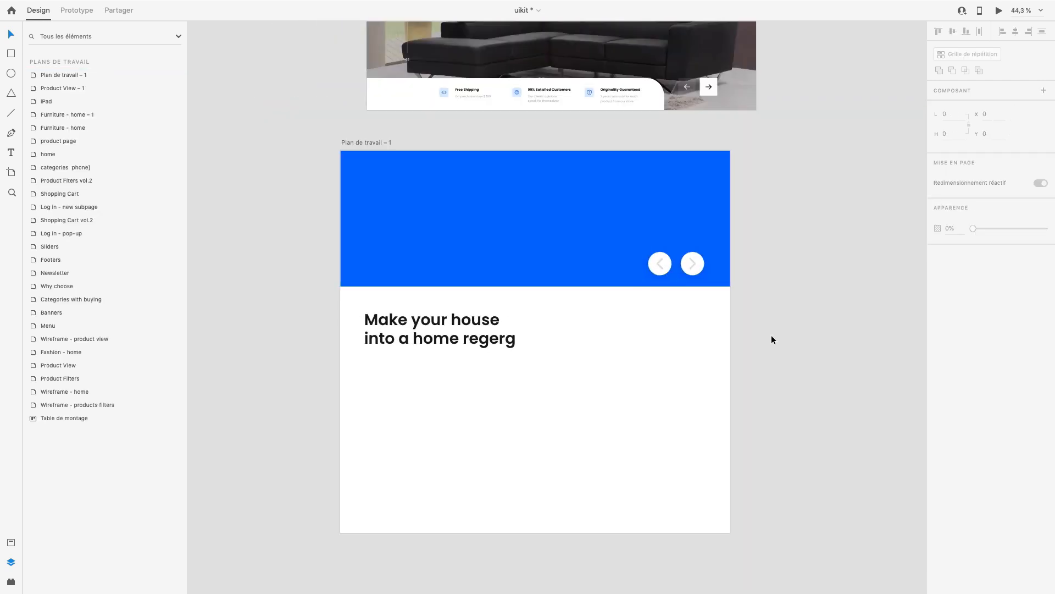